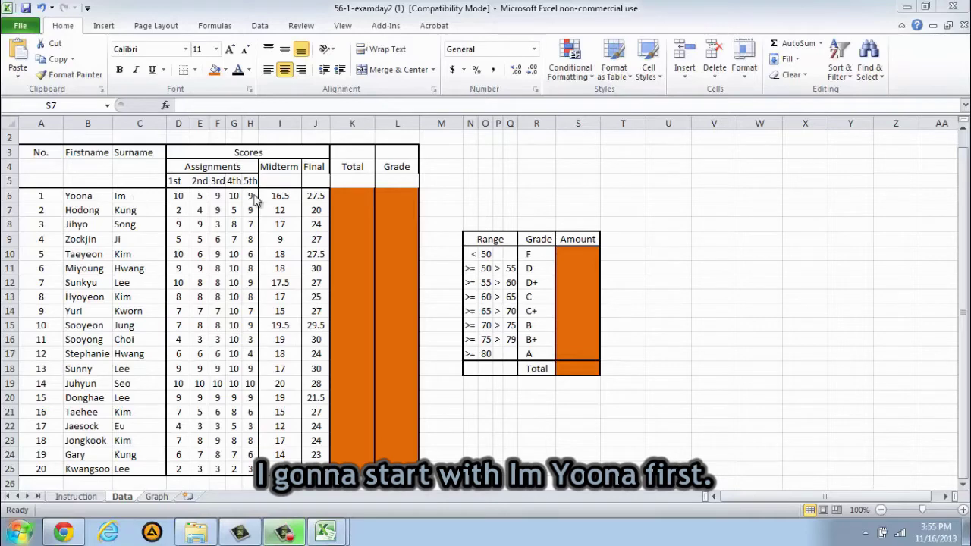
Enter the formula =SUM(D6:J6) in cell K6 to total the first student's scores.
{"action": "left_click", "coordinate": [353, 197]}
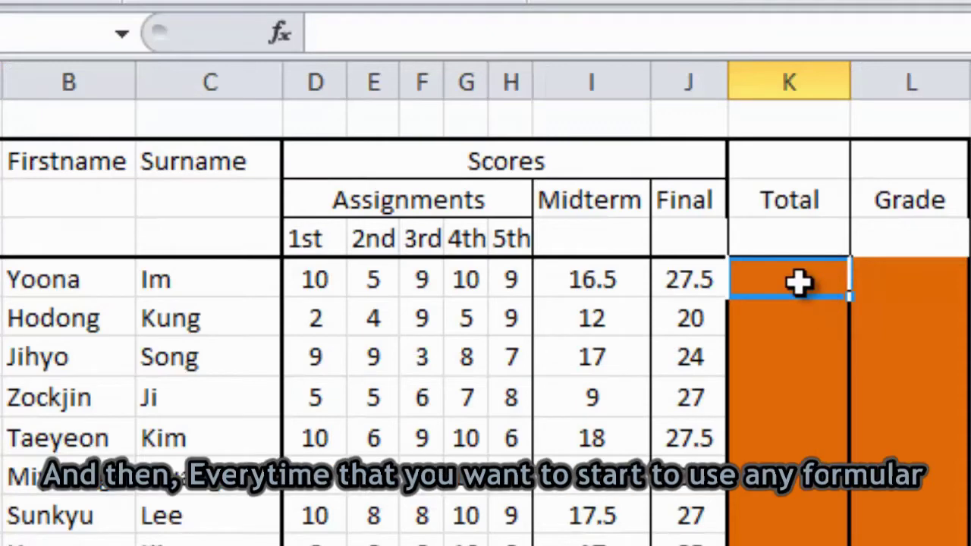
{"action": "double_click", "coordinate": [800, 282]}
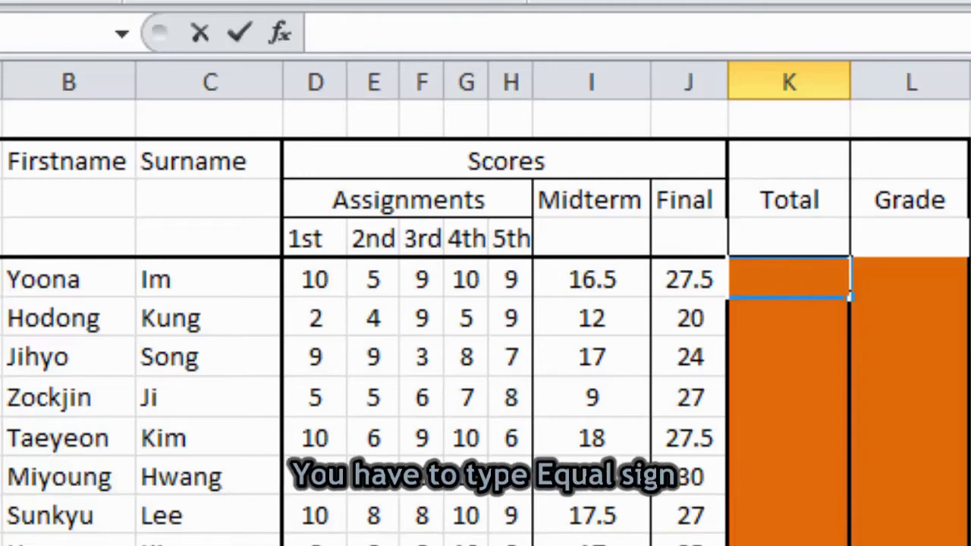
{"action": "type", "text": "="}
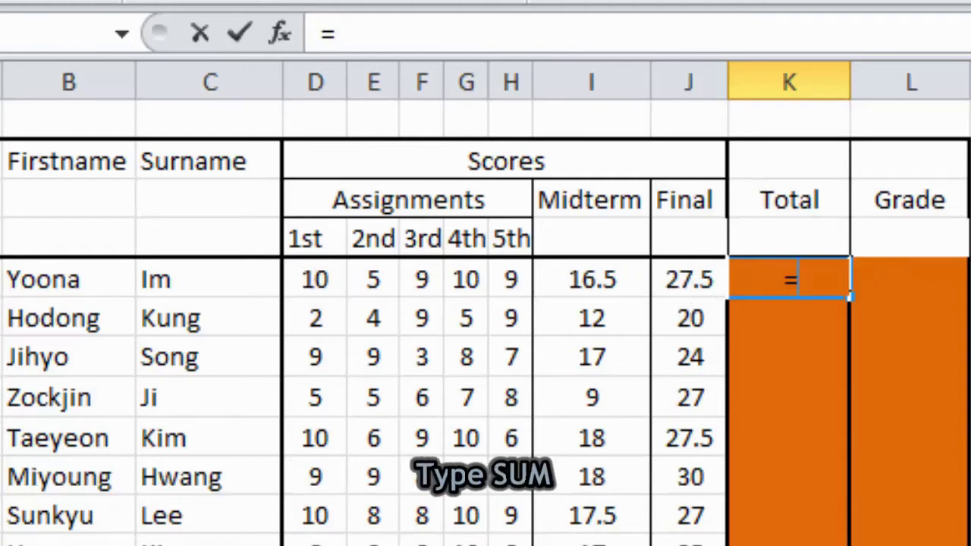
{"action": "type", "text": "SUM"}
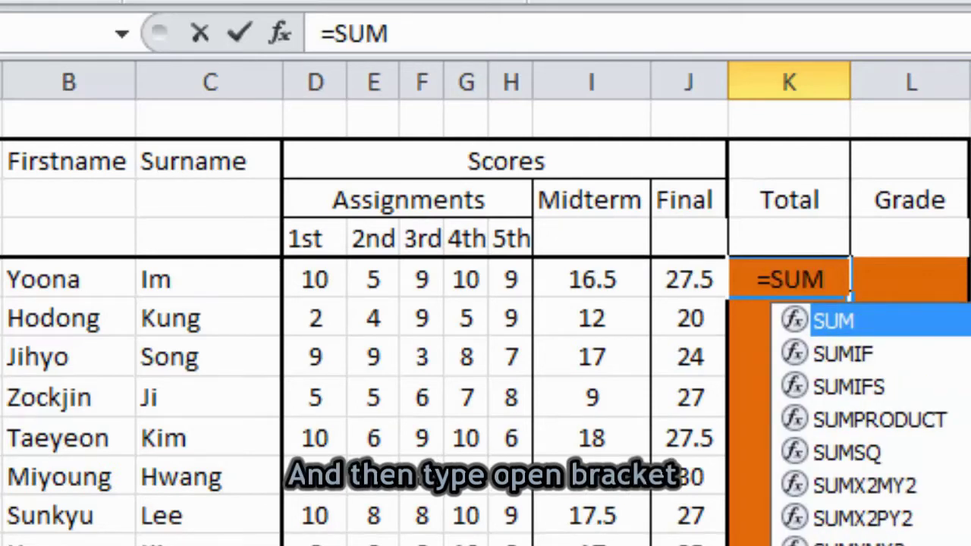
{"action": "type", "text": "("}
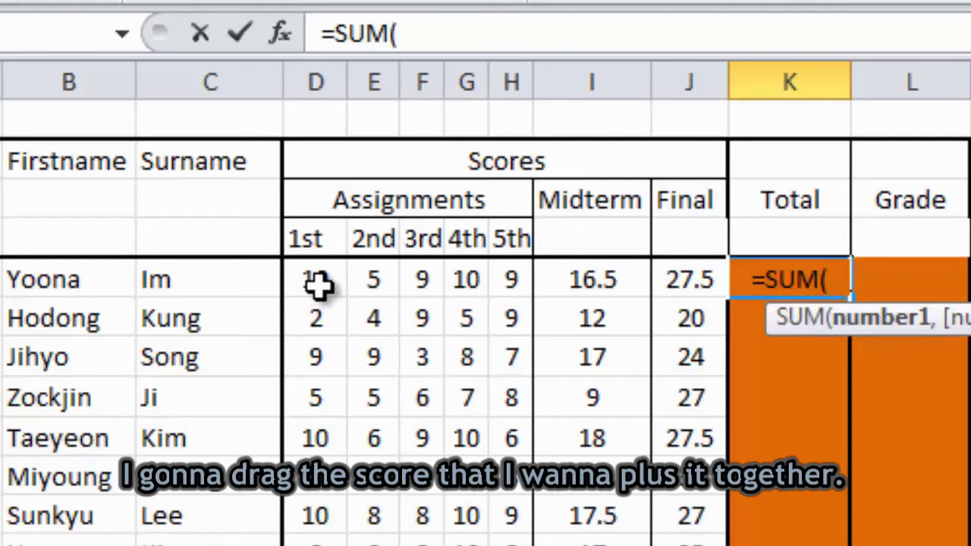
{"action": "left_click_drag", "start_coordinate": [319, 284], "coordinate": [695, 276]}
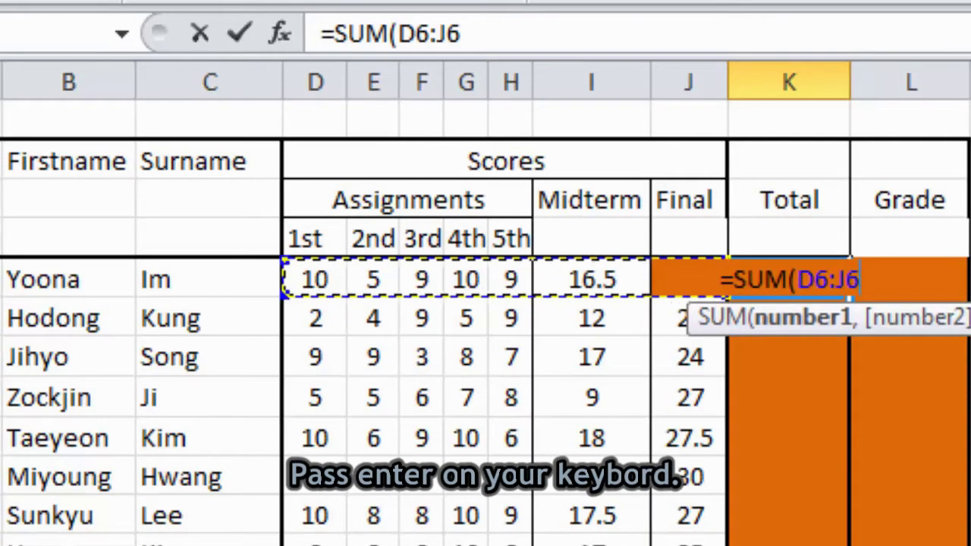
{"action": "key", "text": "Return"}
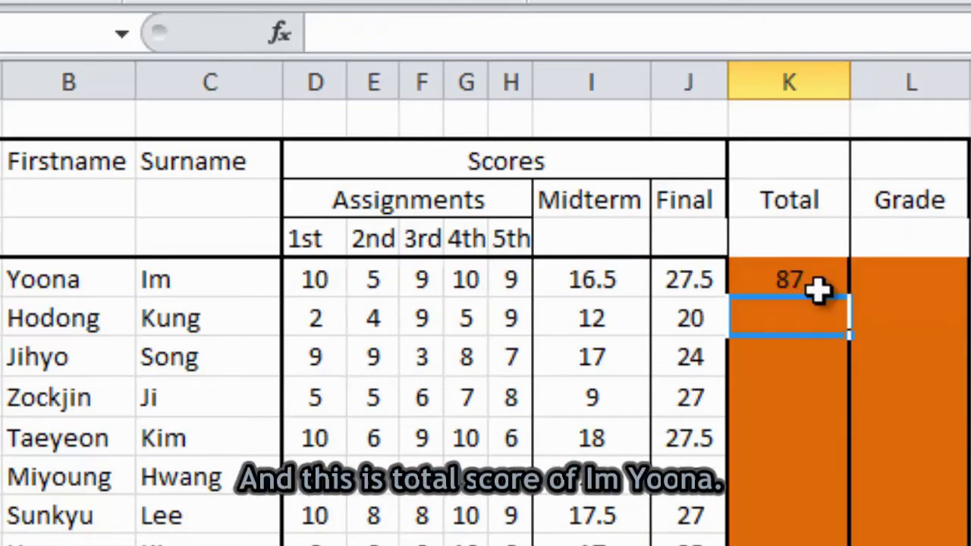
Copy the total formula from K6 down the Total column through K25.
{"action": "left_click", "coordinate": [793, 287]}
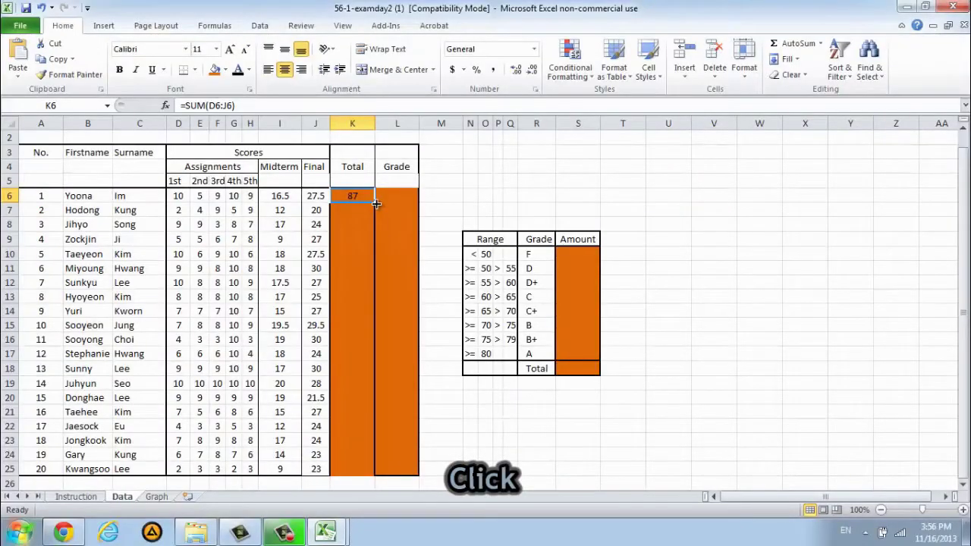
{"action": "left_click_drag", "start_coordinate": [375, 203], "coordinate": [354, 474]}
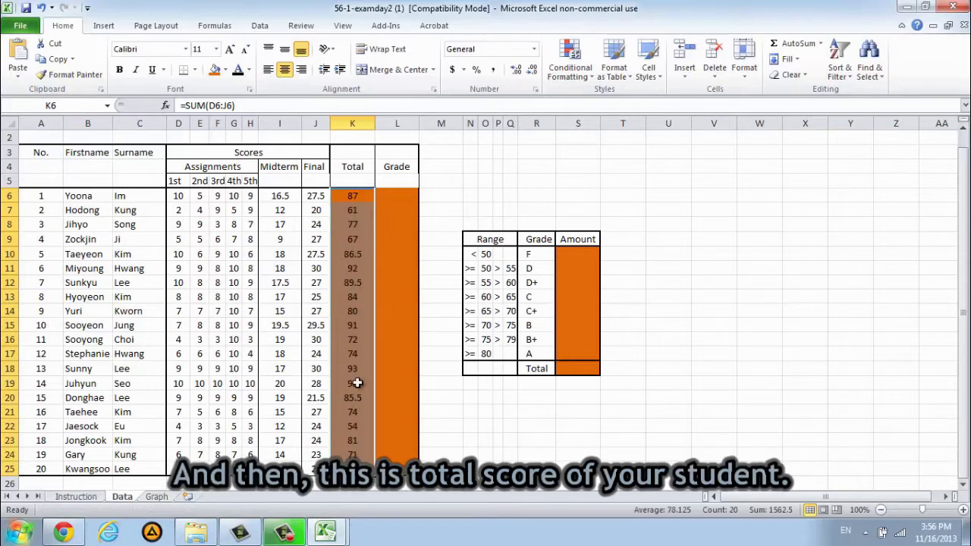
{"action": "left_click", "coordinate": [357, 224]}
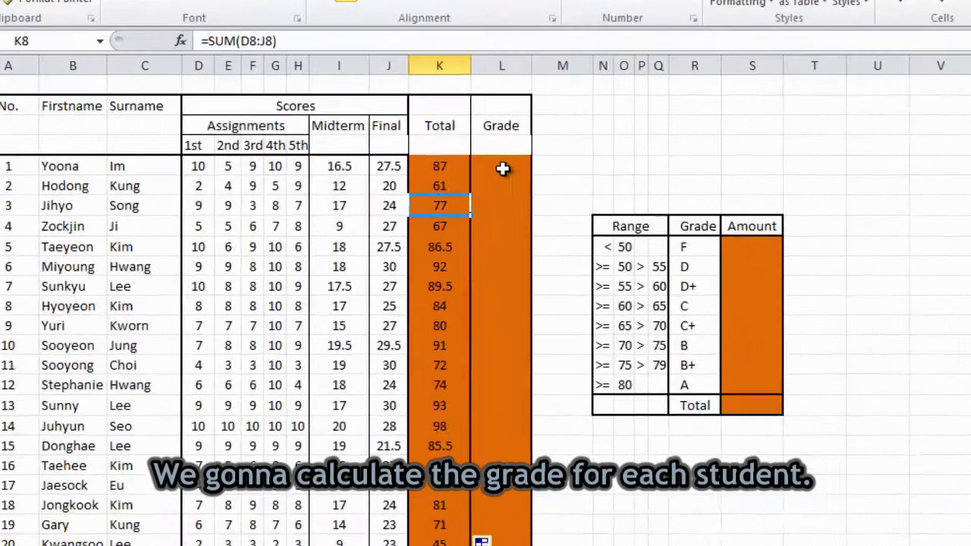
Begin an IF formula in grade cell L6 that returns "A" when K6>79.
{"action": "left_click", "coordinate": [393, 196]}
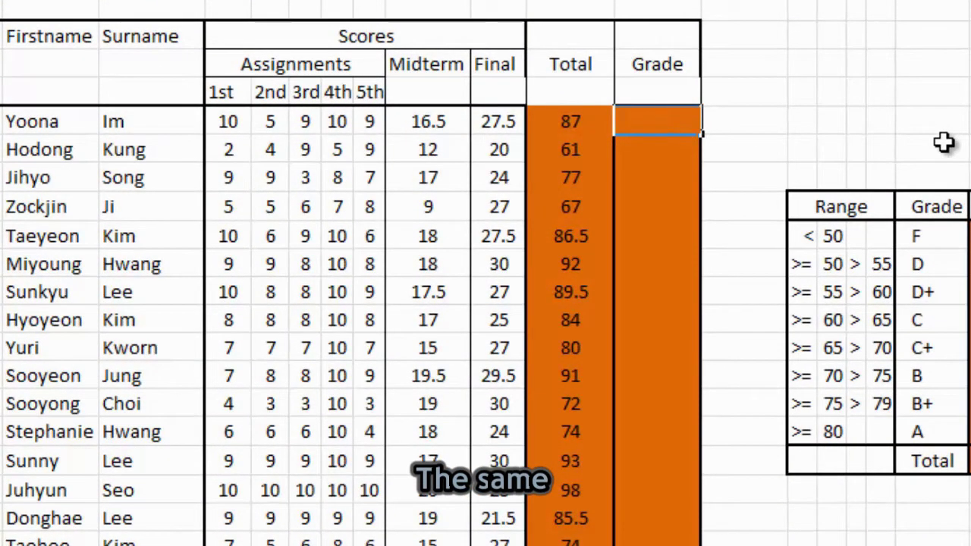
{"action": "type", "text": "="}
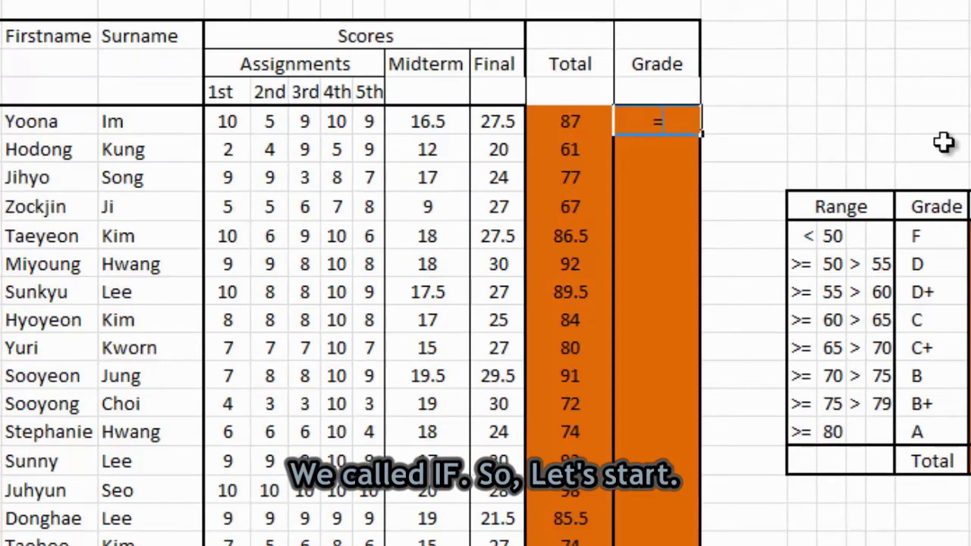
{"action": "type", "text": "I"}
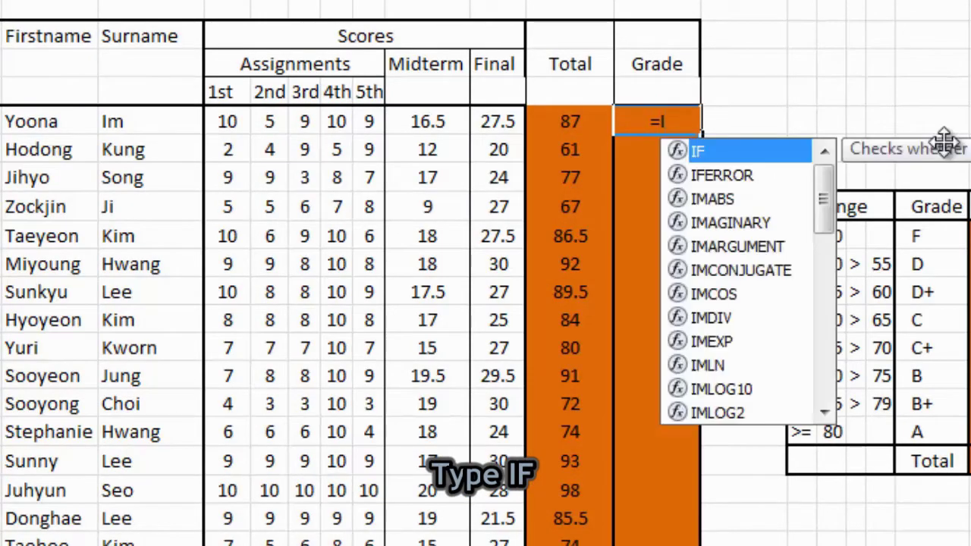
{"action": "type", "text": "F"}
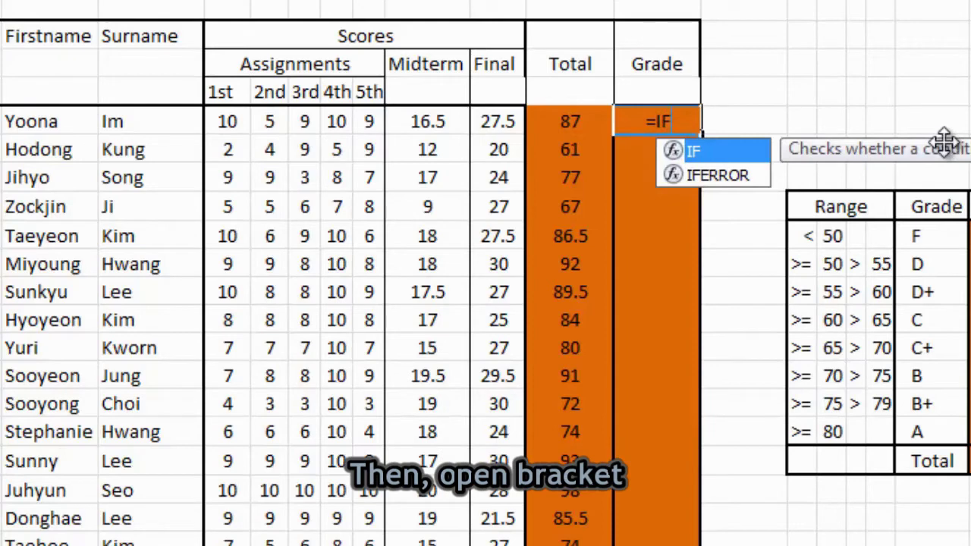
{"action": "type", "text": "("}
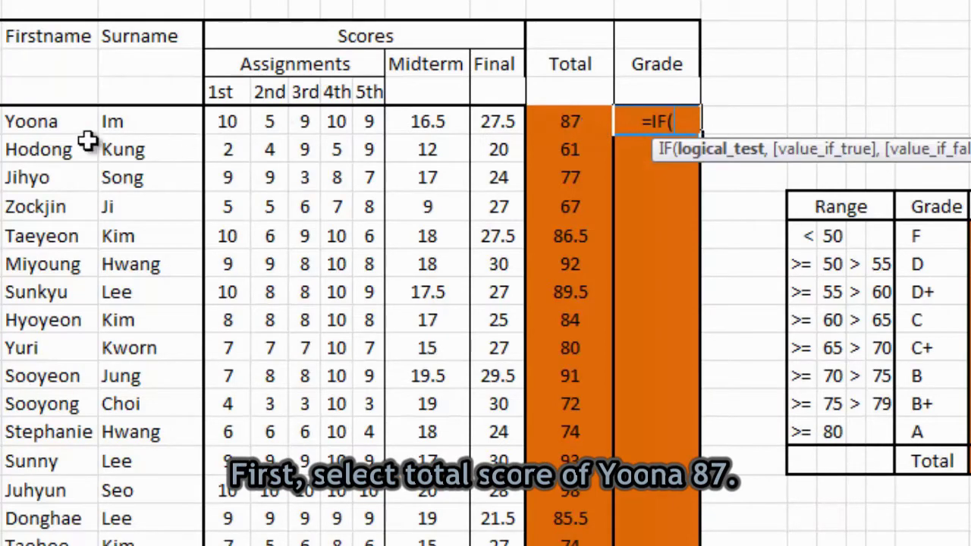
{"action": "left_click", "coordinate": [581, 124]}
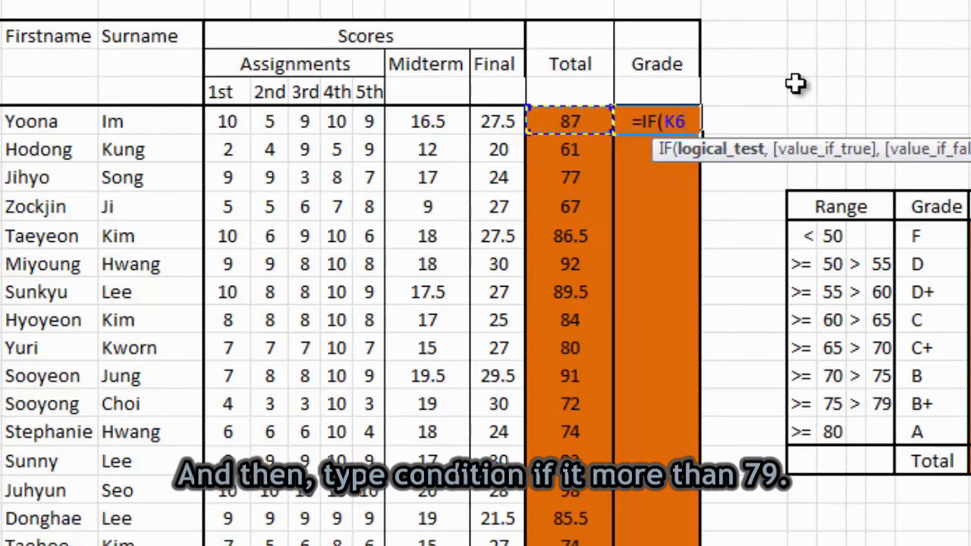
{"action": "type", "text": ">"}
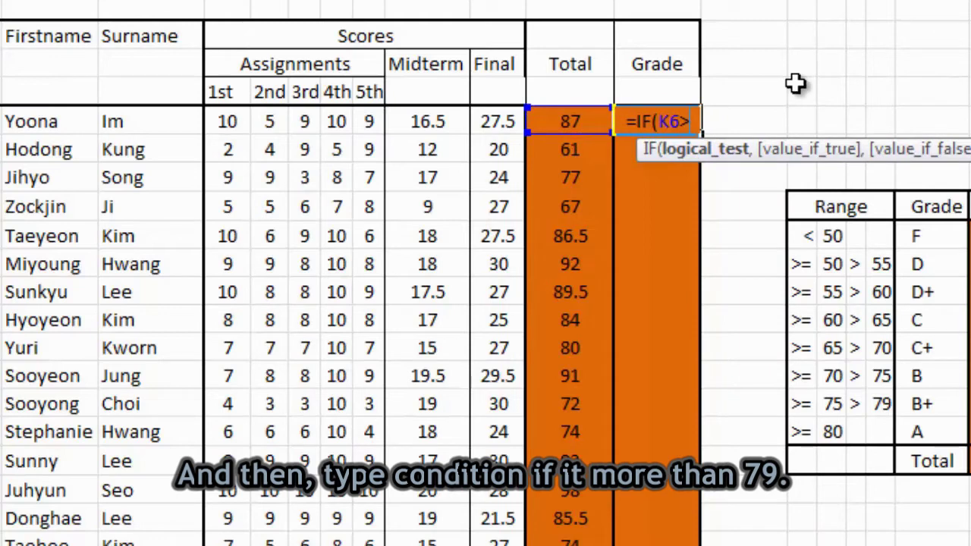
{"action": "type", "text": "7"}
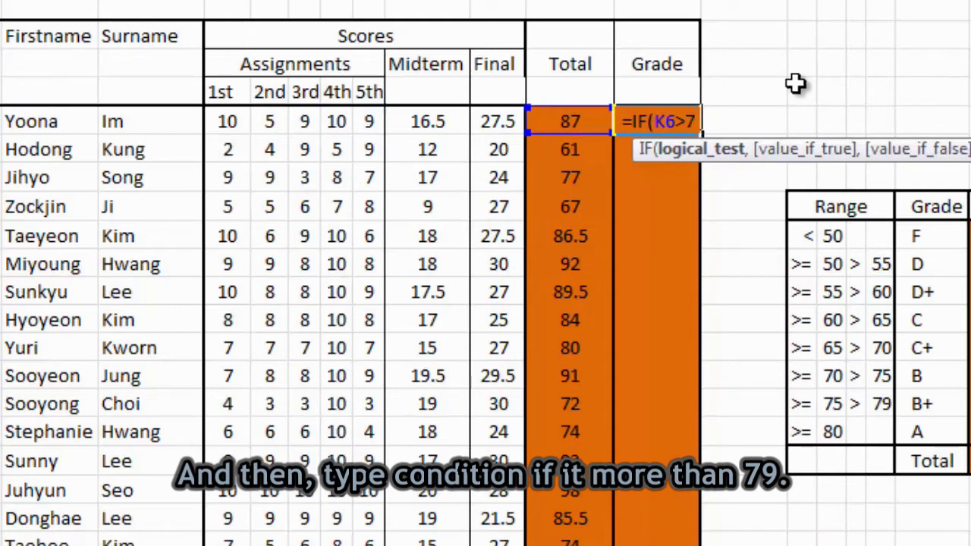
{"action": "type", "text": "9"}
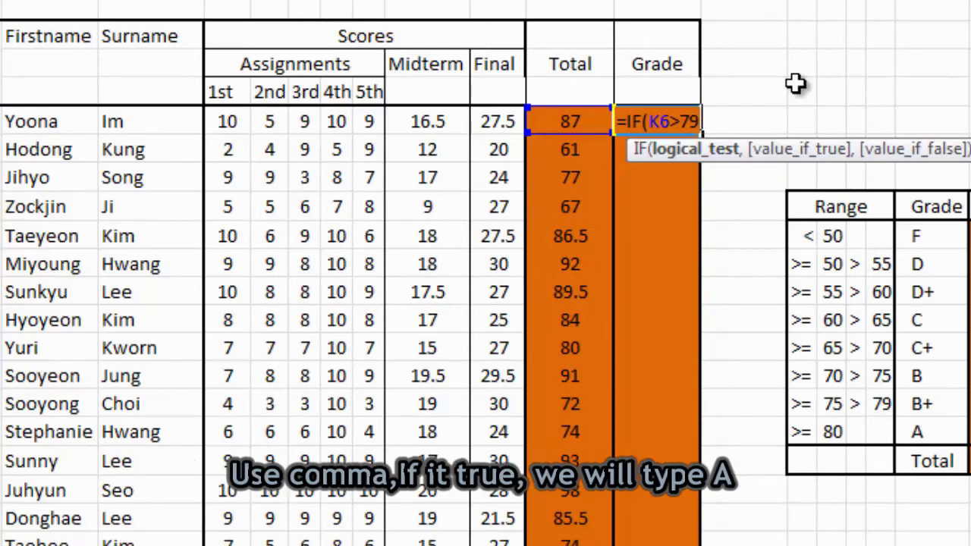
{"action": "type", "text": ","}
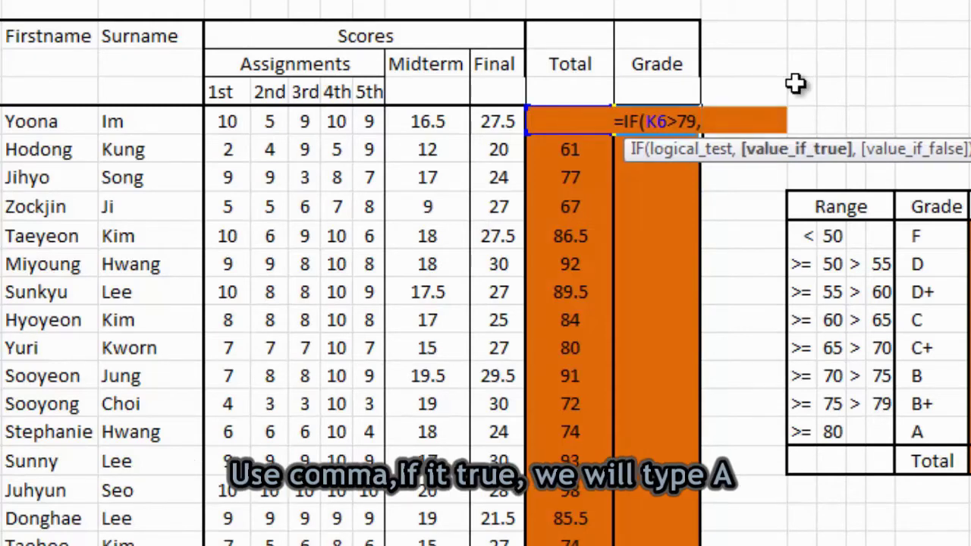
{"action": "type", "text": "\"\""}
{"action": "key", "text": "Left"}
{"action": "type", "text": "A"}
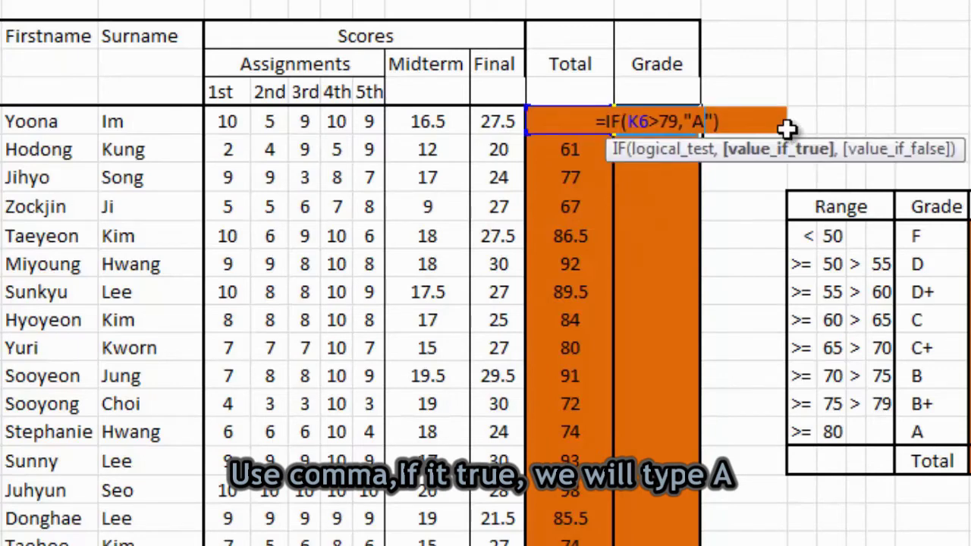
Nest a second IF in the L6 formula that returns "B+" when K6>74.
{"action": "type", "text": ","}
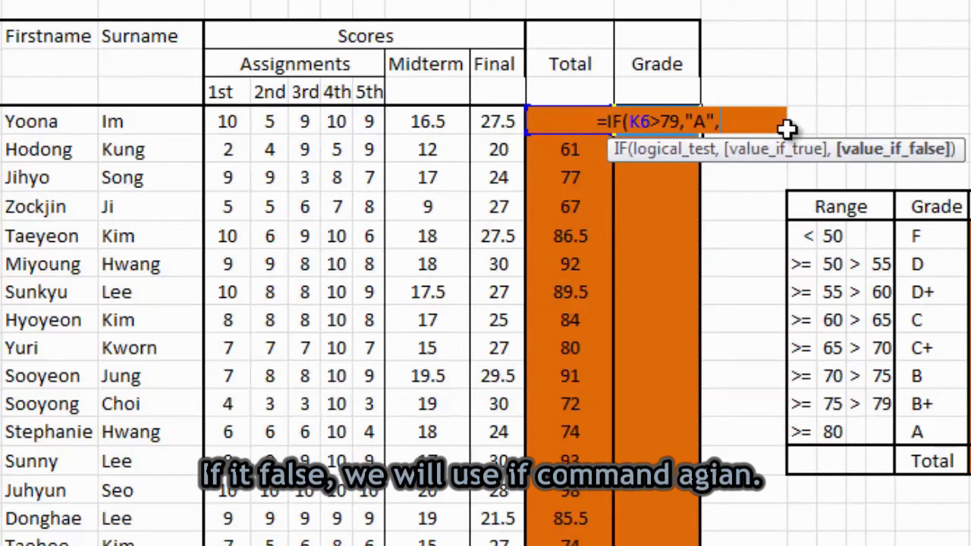
{"action": "type", "text": "IF"}
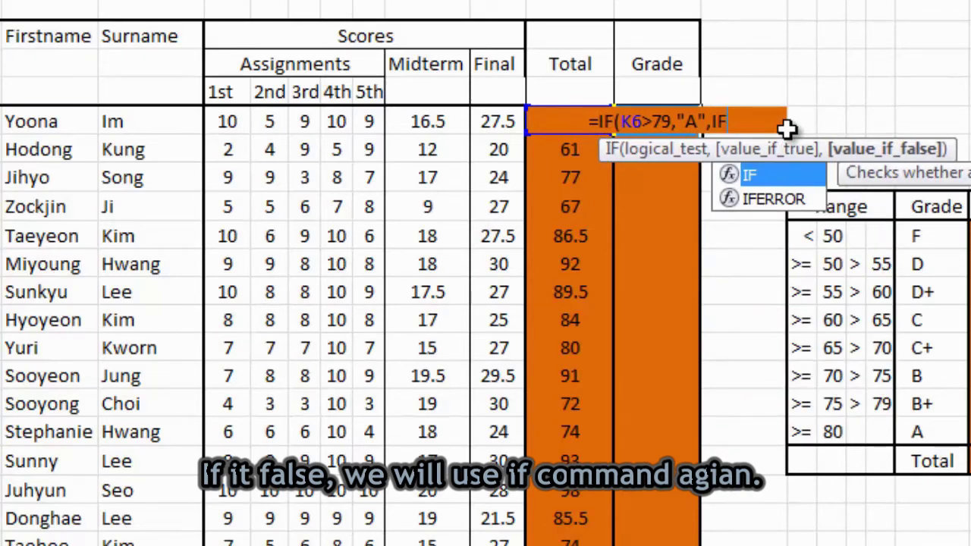
{"action": "type", "text": "("}
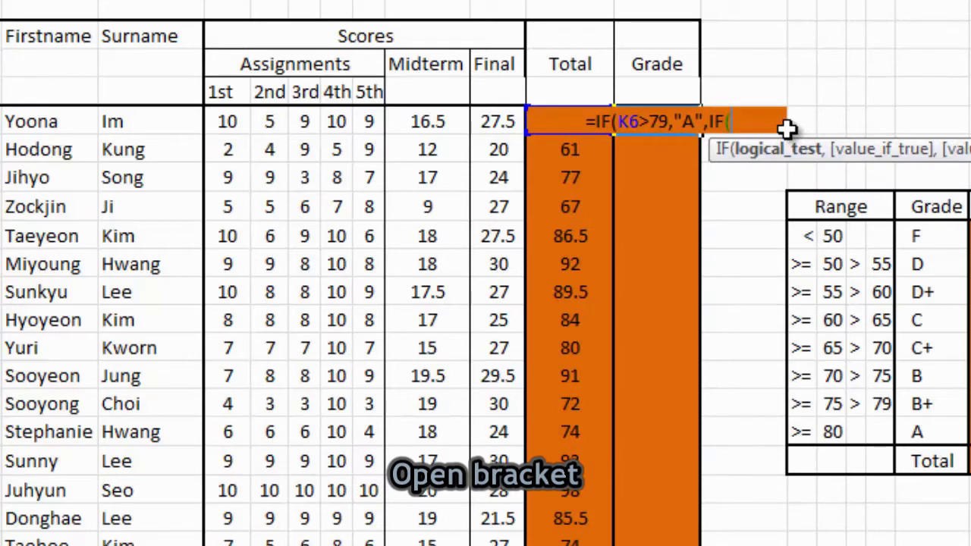
{"action": "type", "text": "K6"}
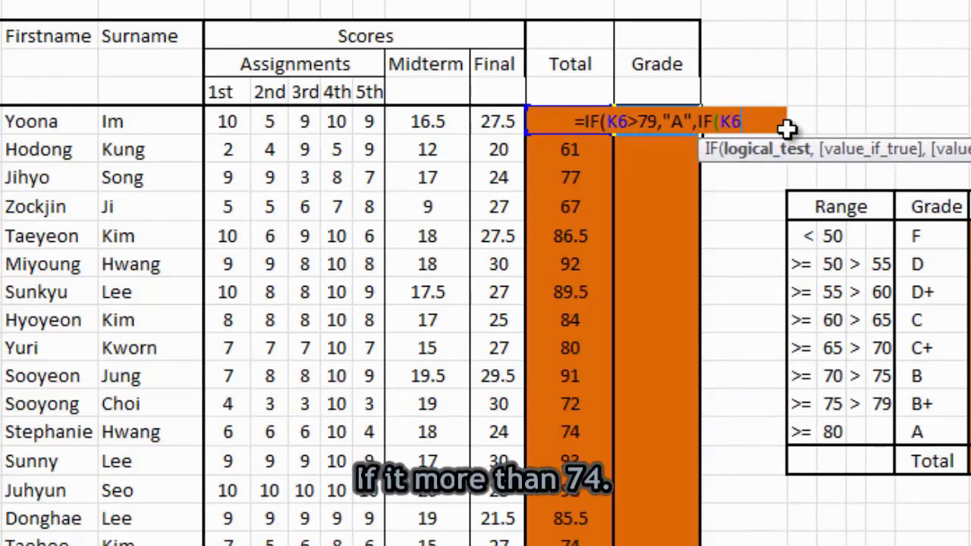
{"action": "type", "text": ">"}
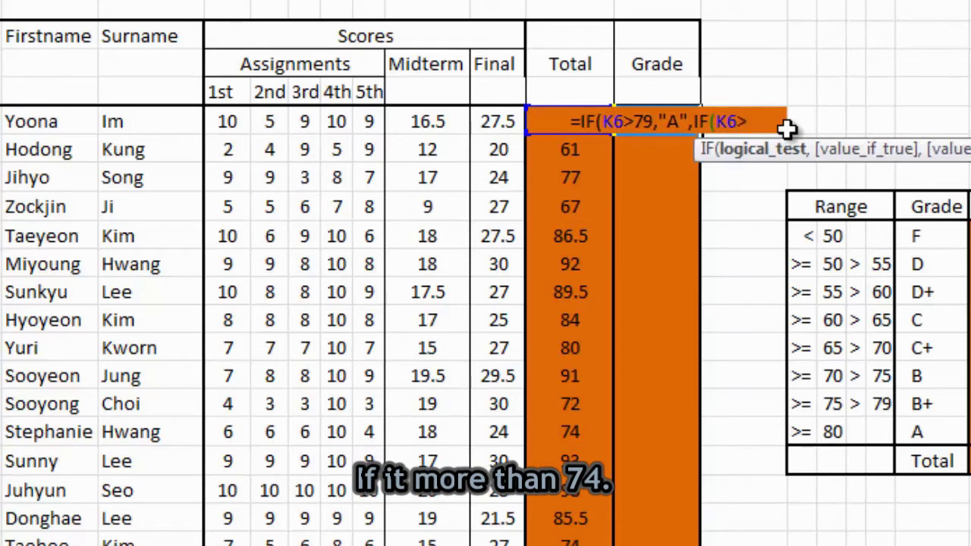
{"action": "type", "text": "74"}
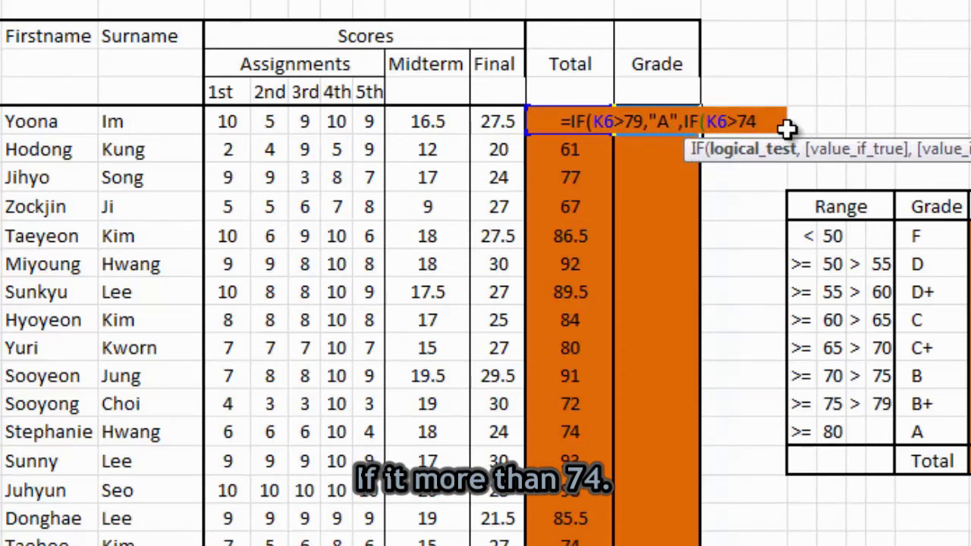
{"action": "type", "text": ",\"\""}
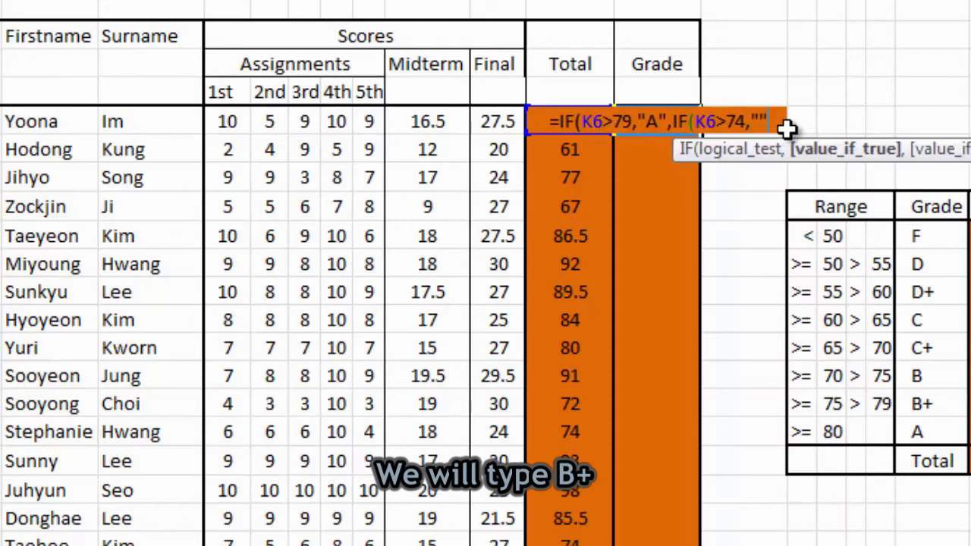
{"action": "type", "text": "B+"}
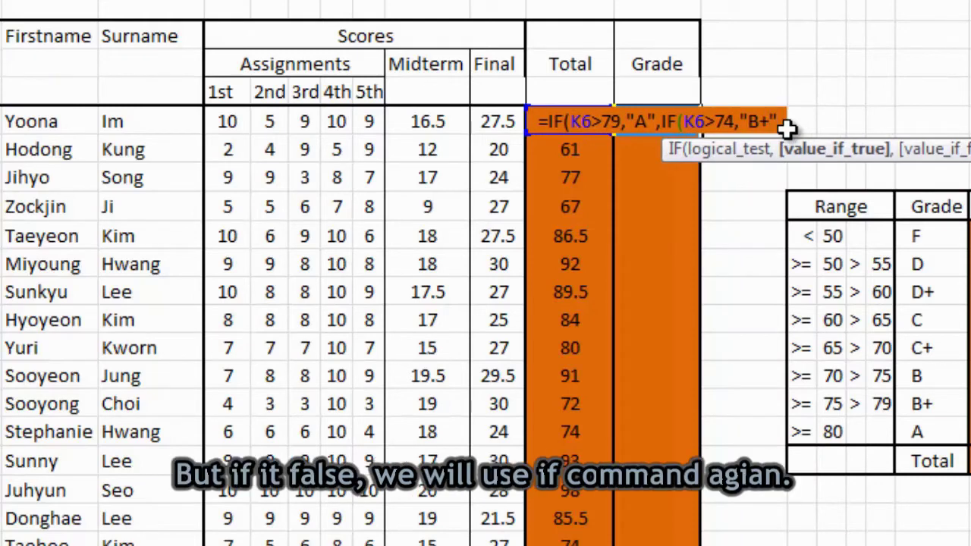
Nest a third IF in the L6 formula that returns "B" when K6>69.
{"action": "type", "text": ","}
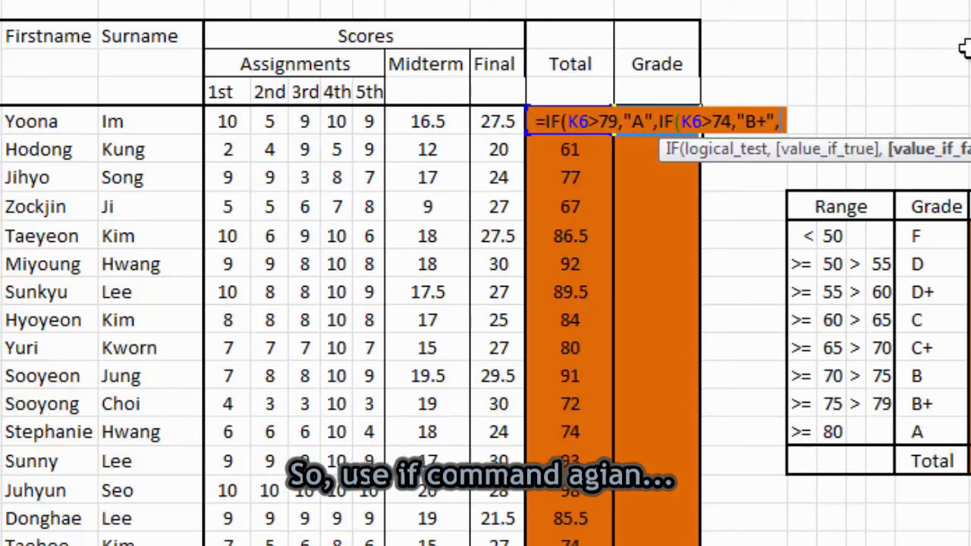
{"action": "type", "text": "IF(K6>"}
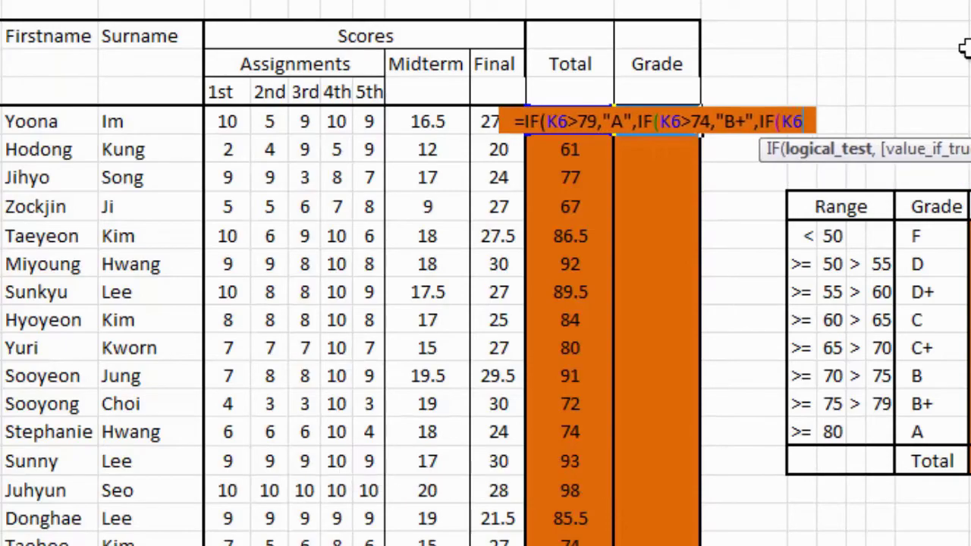
{"action": "type", "text": "69,\"\""}
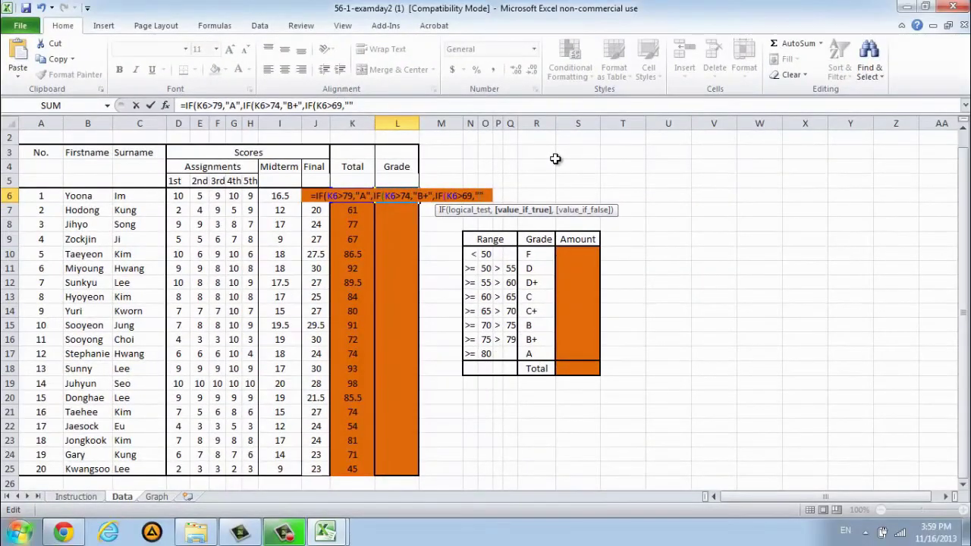
{"action": "type", "text": "B"}
{"action": "key", "text": "Right"}
Extend the nested IF in L6 to return "C+" for K6>64, "C" for K6>59, "D+" for K6>54, "D" for K6>49, otherwise "F".
{"action": "type", "text": ",IF(K6>64,\"C+\",IF(K6>59,\"C\",IF(K6>54,\"D+\",IF(K6>49,\"D+\""}
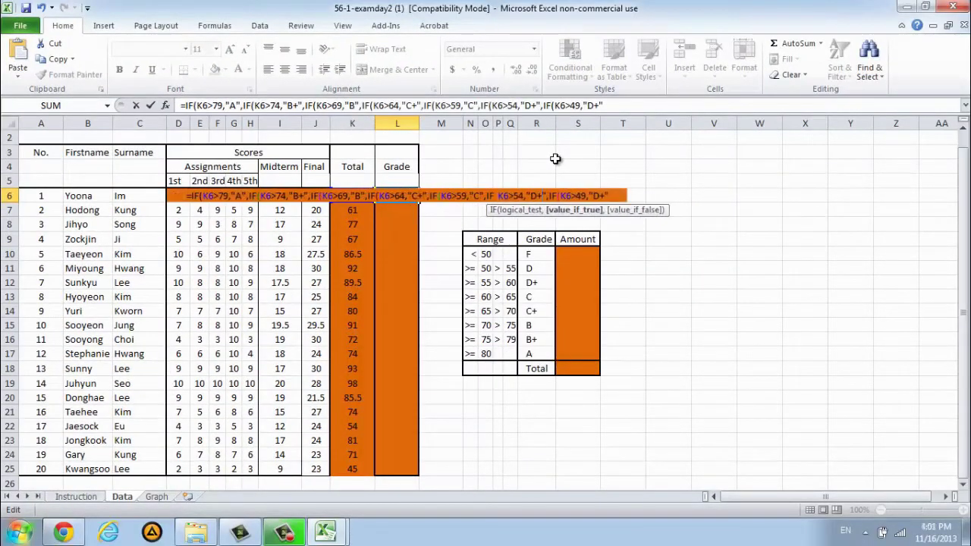
{"action": "key", "text": "BackSpace"}
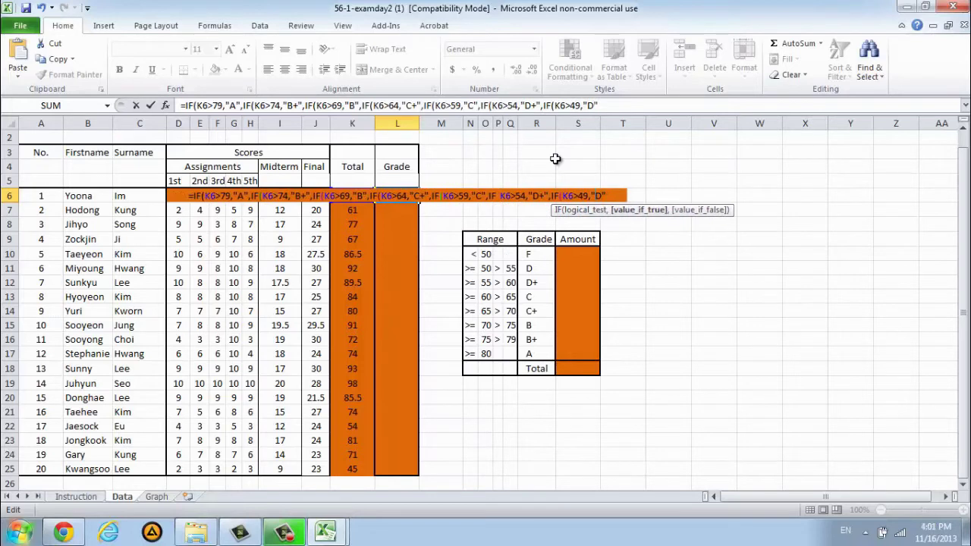
{"action": "type", "text": ",\"A\",I"}
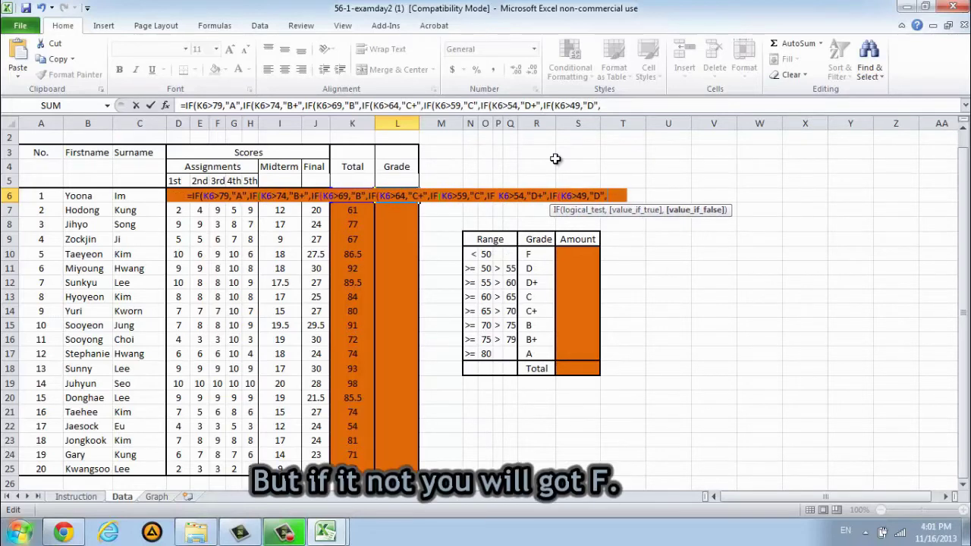
{"action": "type", "text": "F"}
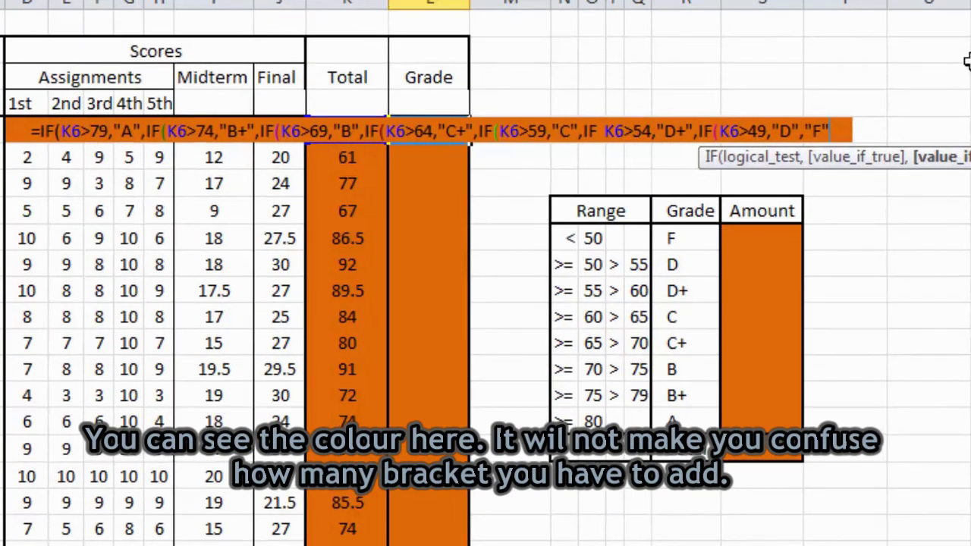
Close all seven nested IF functions in the L6 grade formula with parentheses and enter the formula.
{"action": "type", "text": ")"}
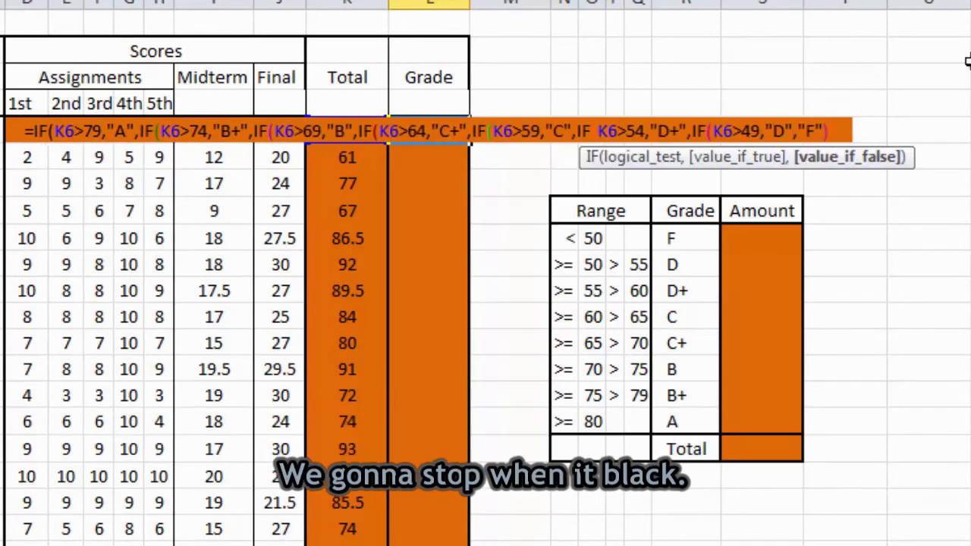
{"action": "type", "text": "))"}
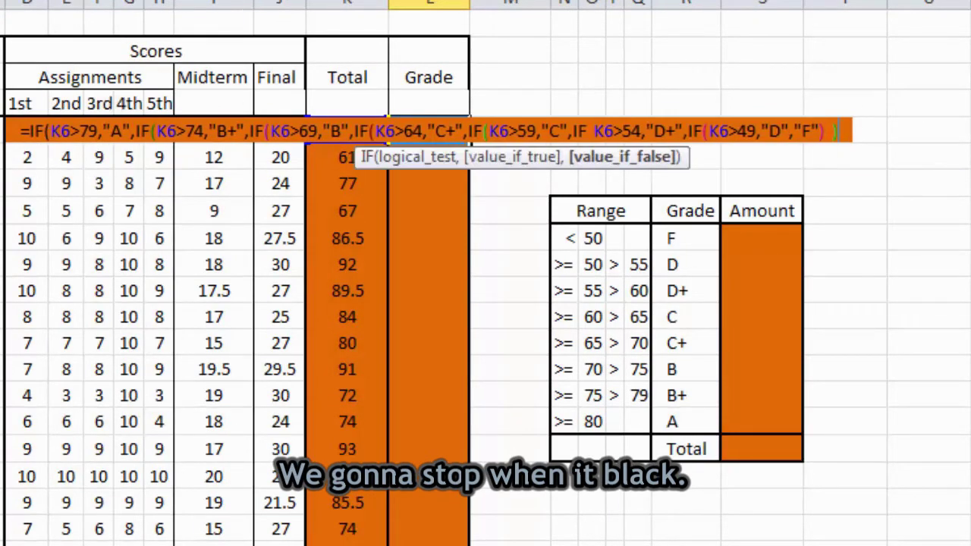
{"action": "type", "text": ")))"}
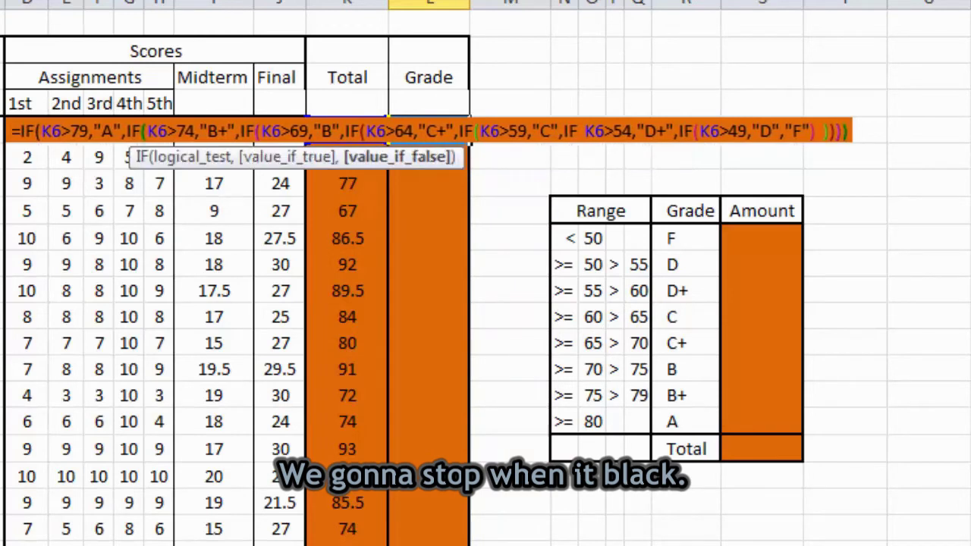
{"action": "type", "text": ")"}
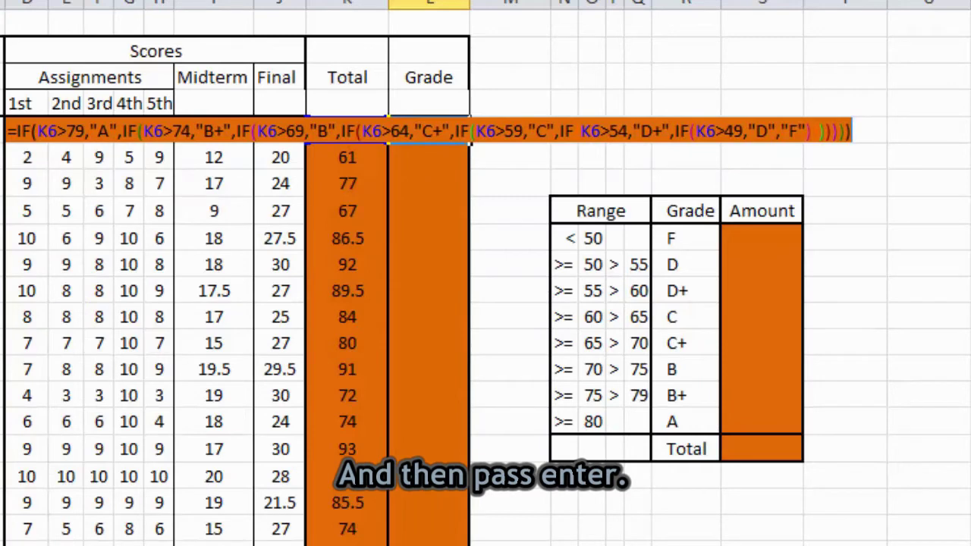
{"action": "key", "text": "Return"}
{"action": "left_click", "coordinate": [430, 130]}
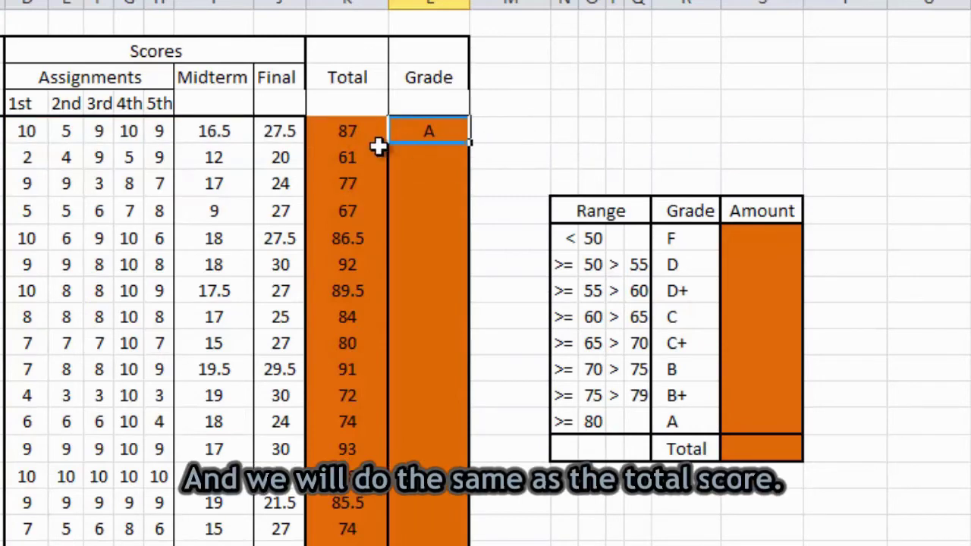
Copy the grade formula from L6 down the Grade column through L25.
{"action": "left_click", "coordinate": [355, 135]}
{"action": "left_click", "coordinate": [424, 131]}
{"action": "key", "text": "Delete"}
{"action": "key", "text": "ctrl+z"}
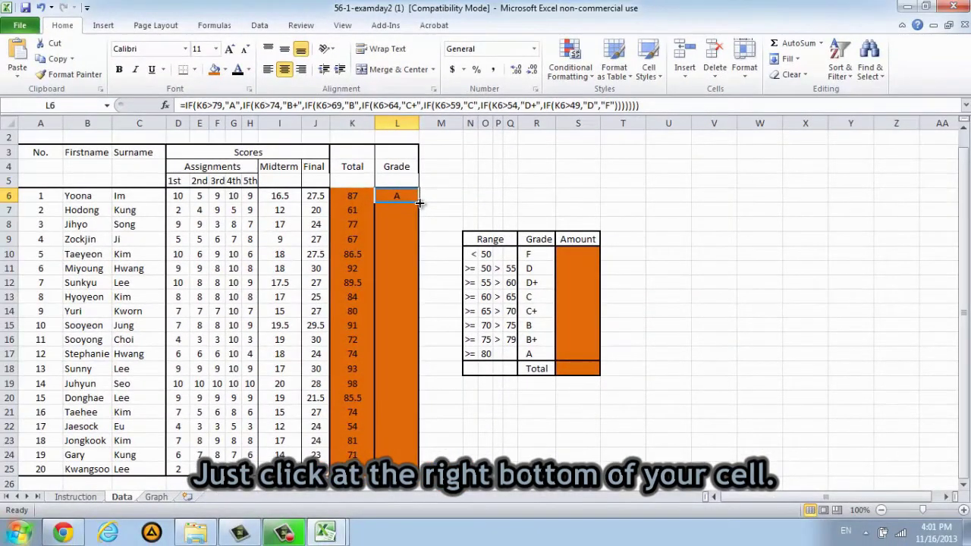
{"action": "left_click_drag", "start_coordinate": [420, 202], "coordinate": [417, 467]}
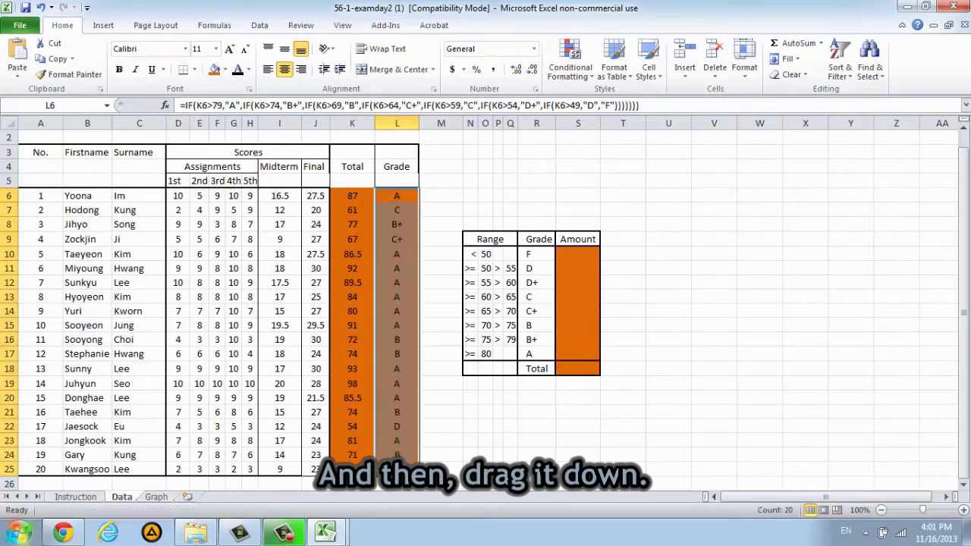
{"action": "left_click", "coordinate": [468, 454]}
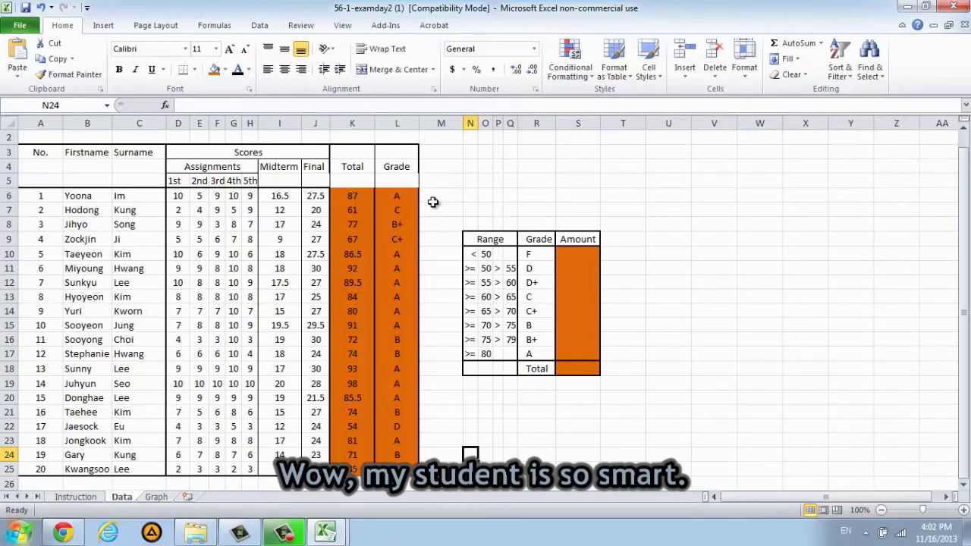
Begin a COUNTIF formula in S10, the Amount cell for grade F.
{"action": "left_click", "coordinate": [581, 251]}
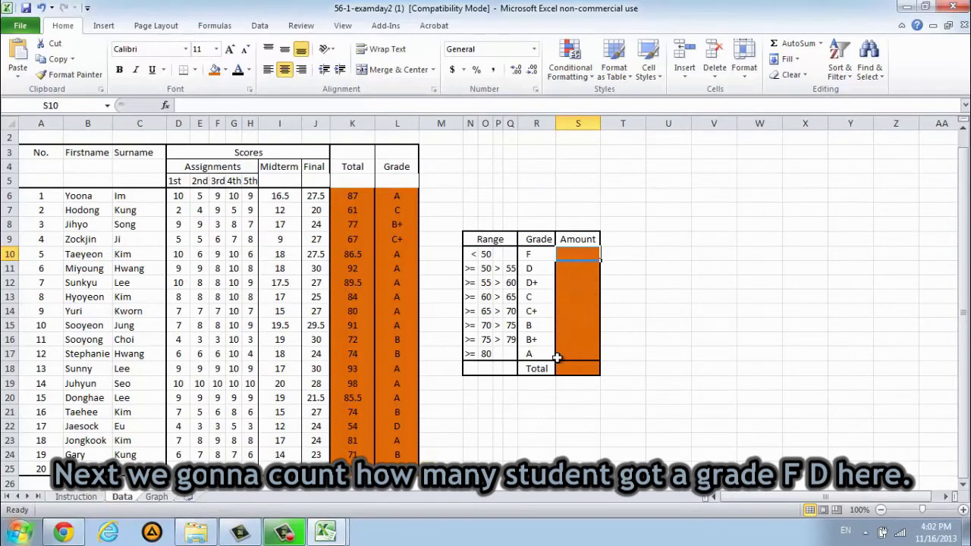
{"action": "double_click", "coordinate": [581, 253]}
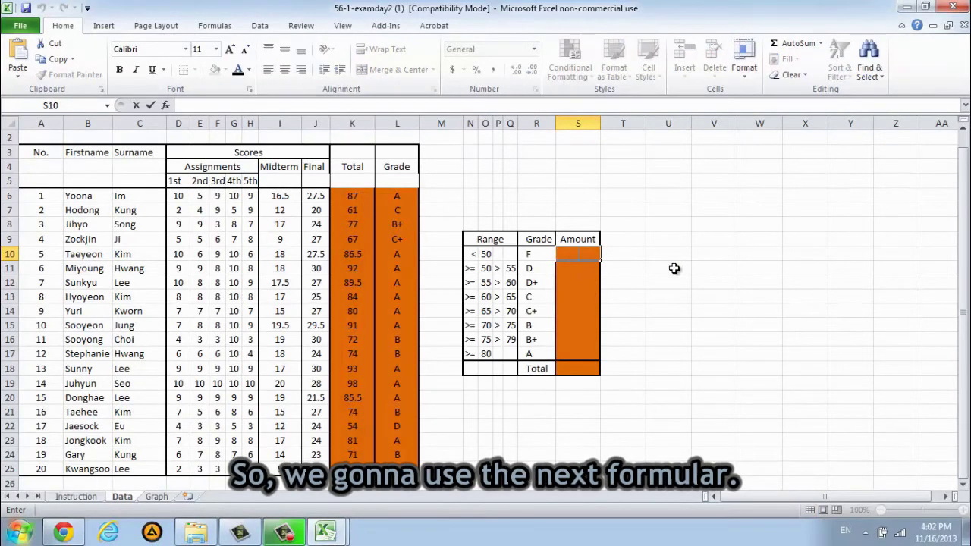
{"action": "type", "text": "="}
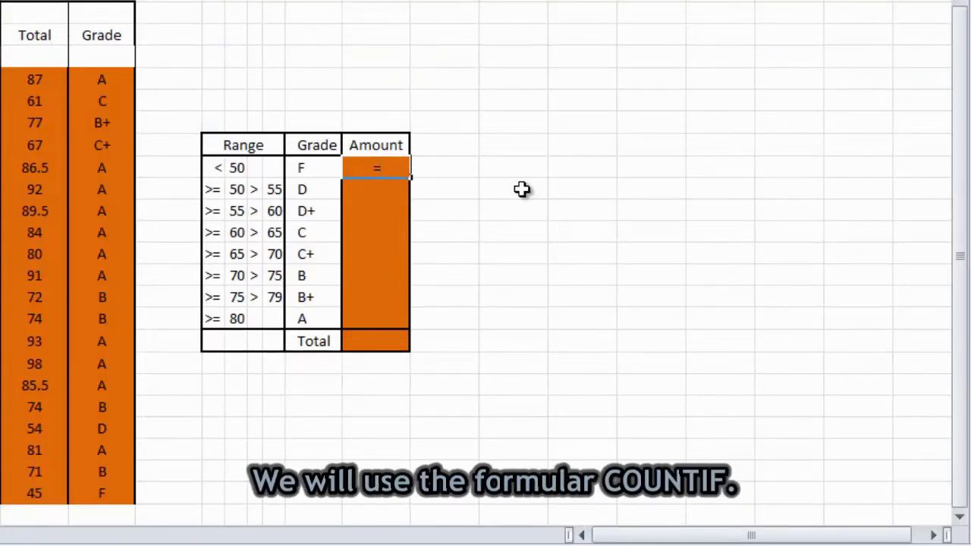
{"action": "type", "text": "C"}
{"action": "key", "text": "BackSpace"}
{"action": "type", "text": "COUNT"}
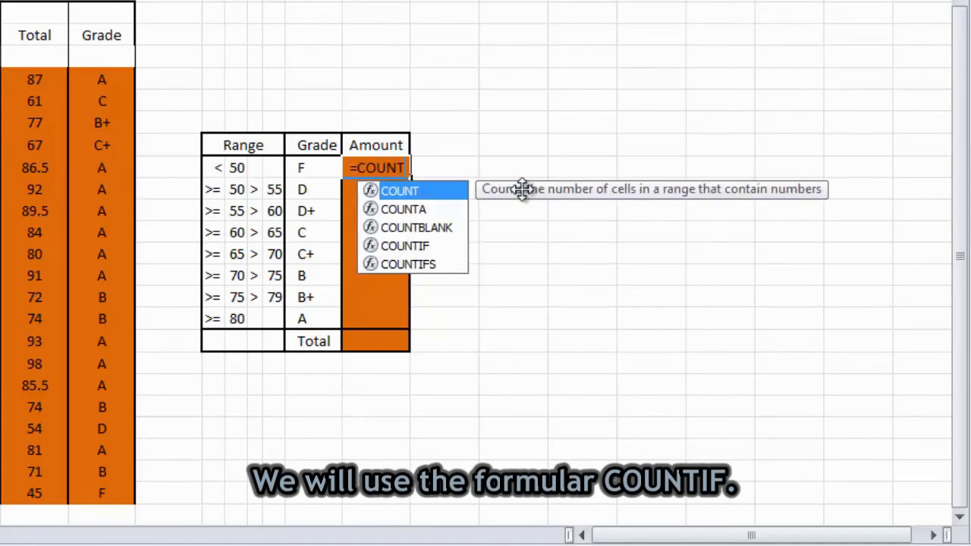
{"action": "type", "text": "IF"}
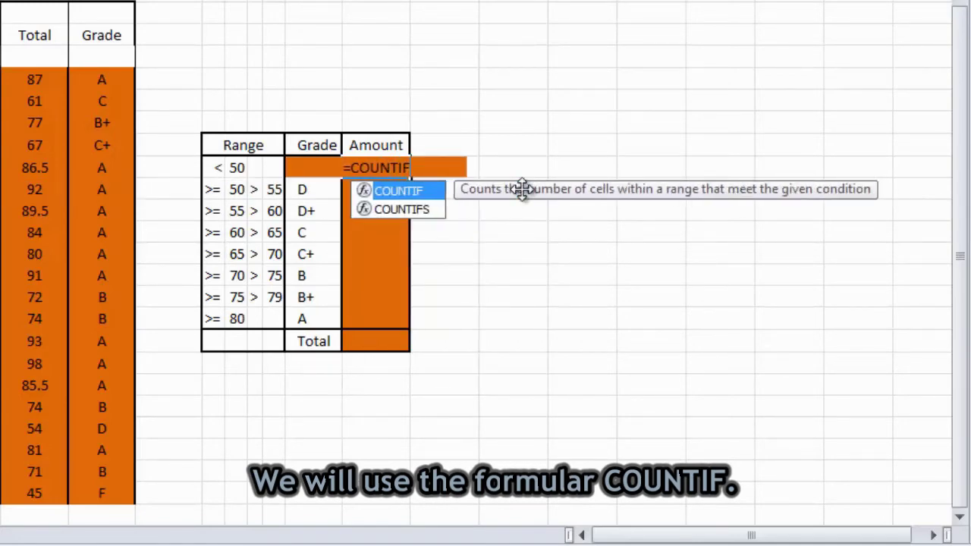
{"action": "type", "text": "("}
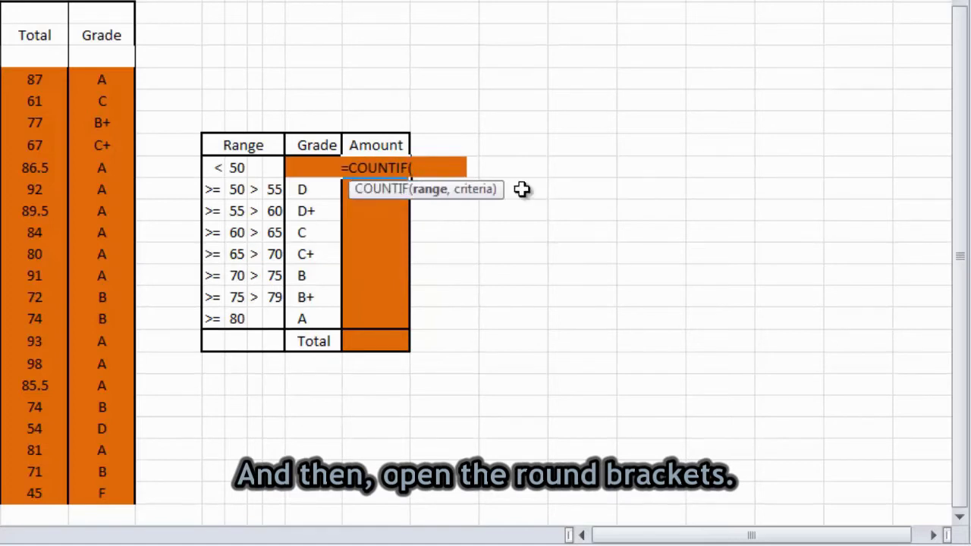
Complete the COUNTIF in S10 with range L6:L25 and criterion "F", and enter the formula.
{"action": "left_click_drag", "start_coordinate": [98, 74], "coordinate": [114, 487]}
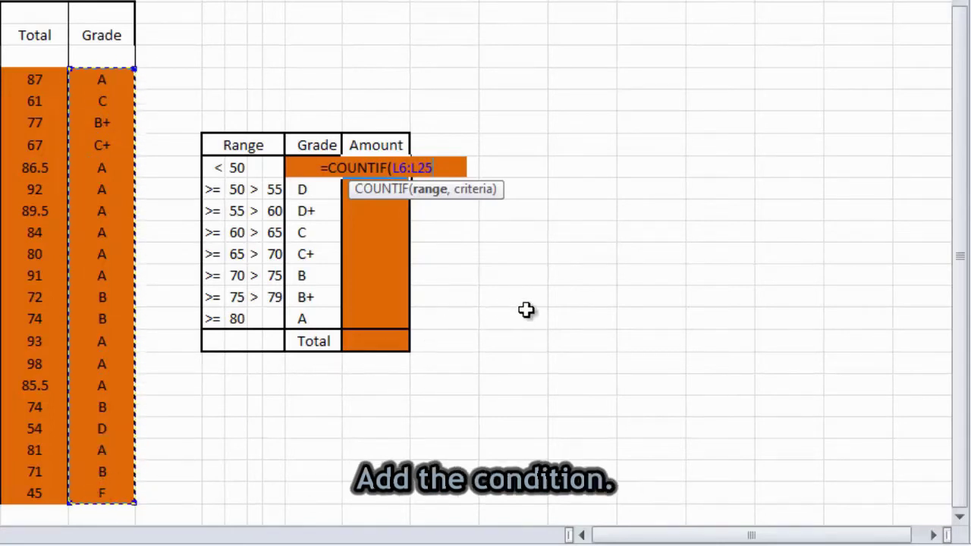
{"action": "type", "text": ","}
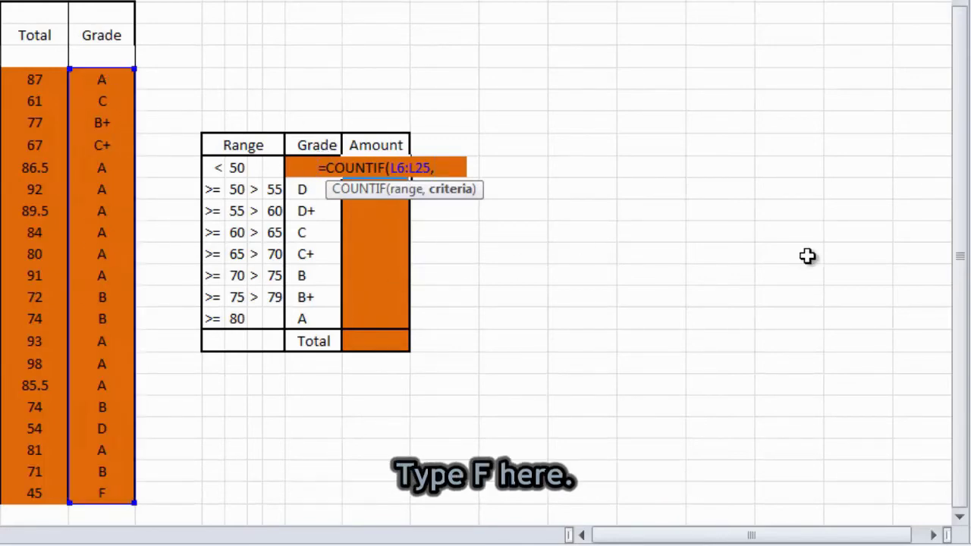
{"action": "type", "text": "\"\")F"}
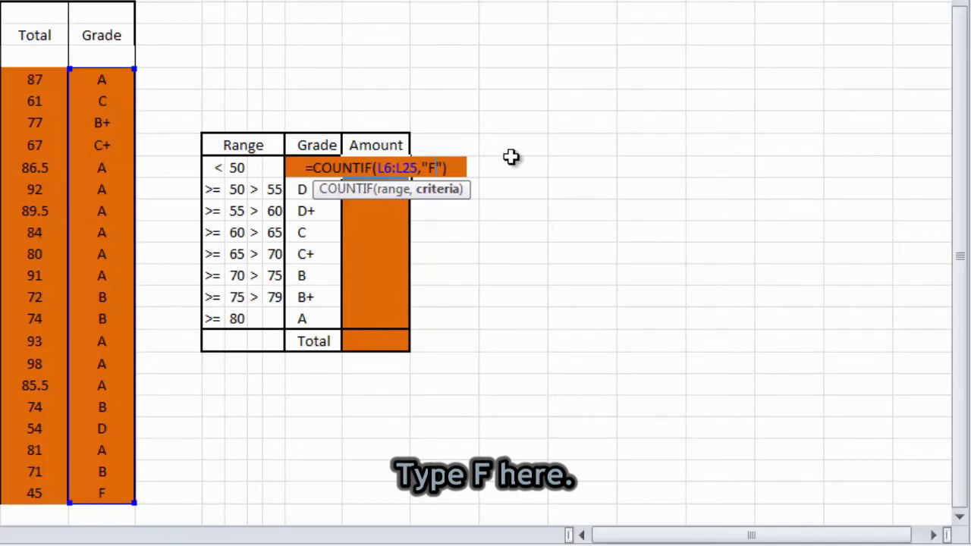
{"action": "key", "text": "Right"}
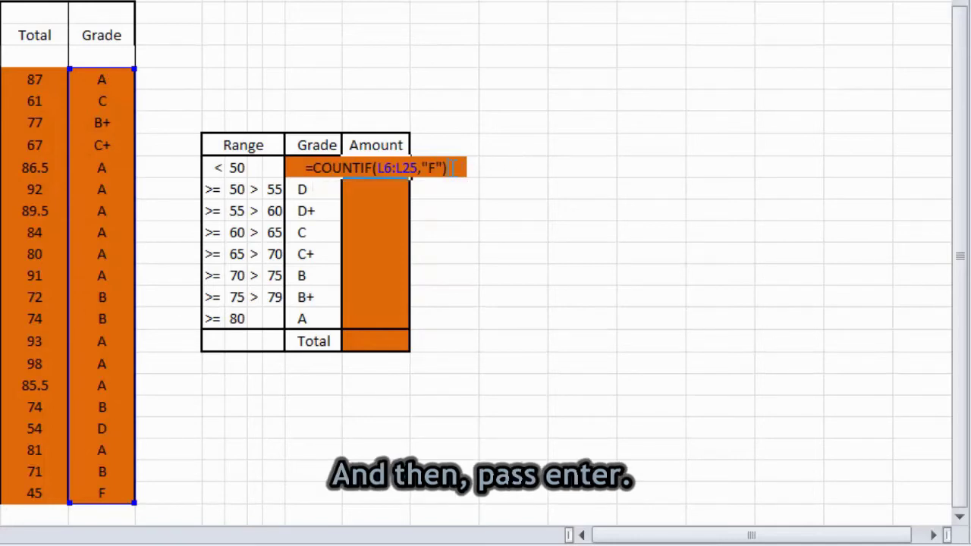
{"action": "key", "text": "Return"}
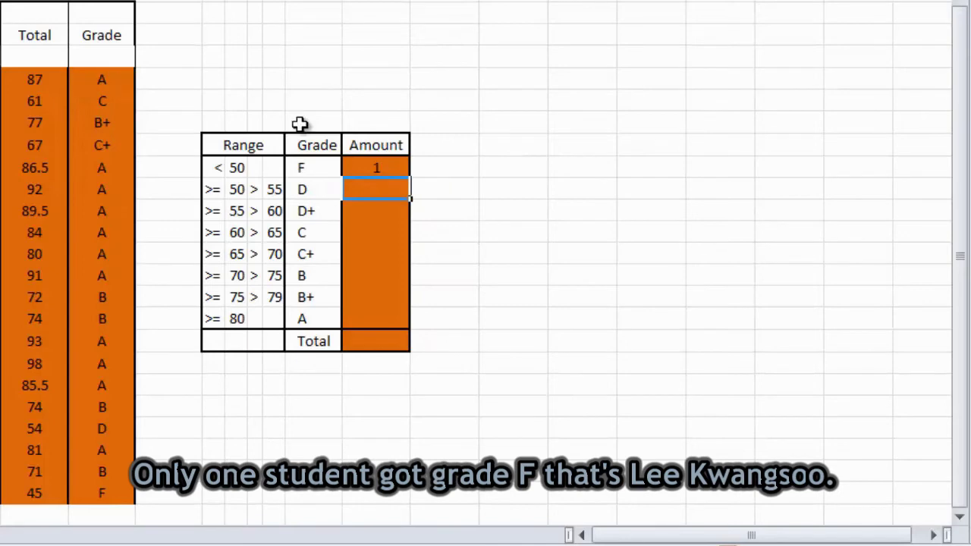
{"action": "left_click", "coordinate": [400, 171]}
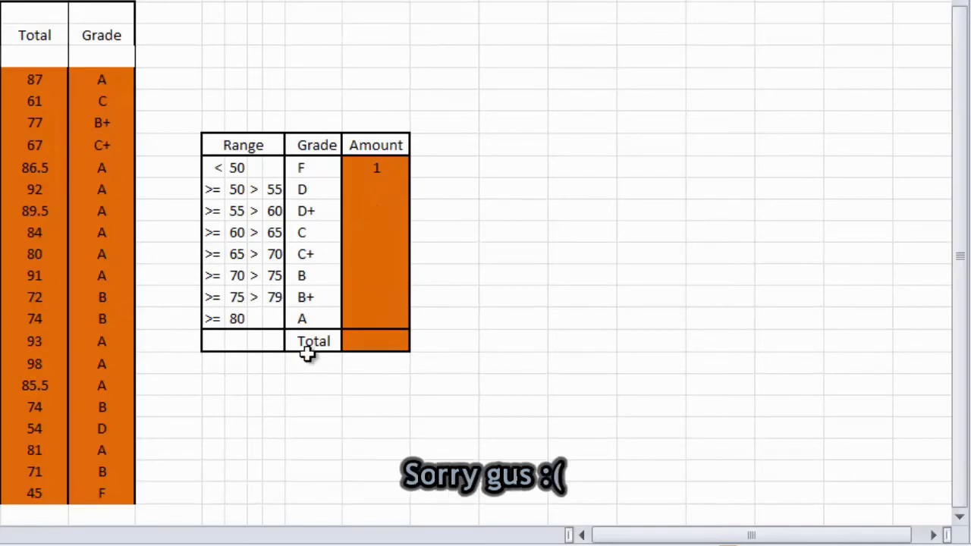
{"action": "left_click", "coordinate": [385, 186]}
{"action": "left_click", "coordinate": [386, 172]}
{"action": "left_click", "coordinate": [386, 189]}
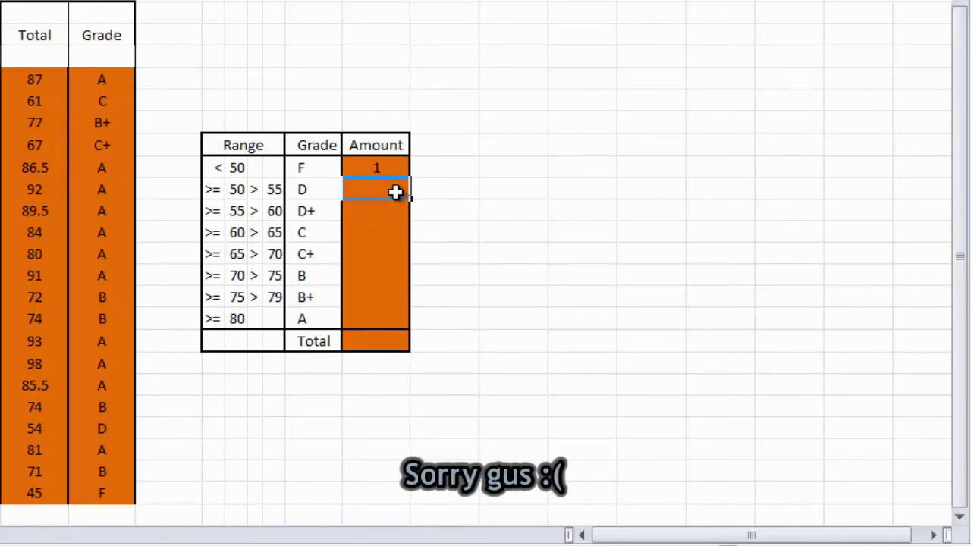
Copy the COUNTIF formula text from S10 and paste it unchanged into S11, the Amount cell for grade D.
{"action": "double_click", "coordinate": [387, 167]}
{"action": "left_click_drag", "start_coordinate": [451, 168], "coordinate": [281, 171]}
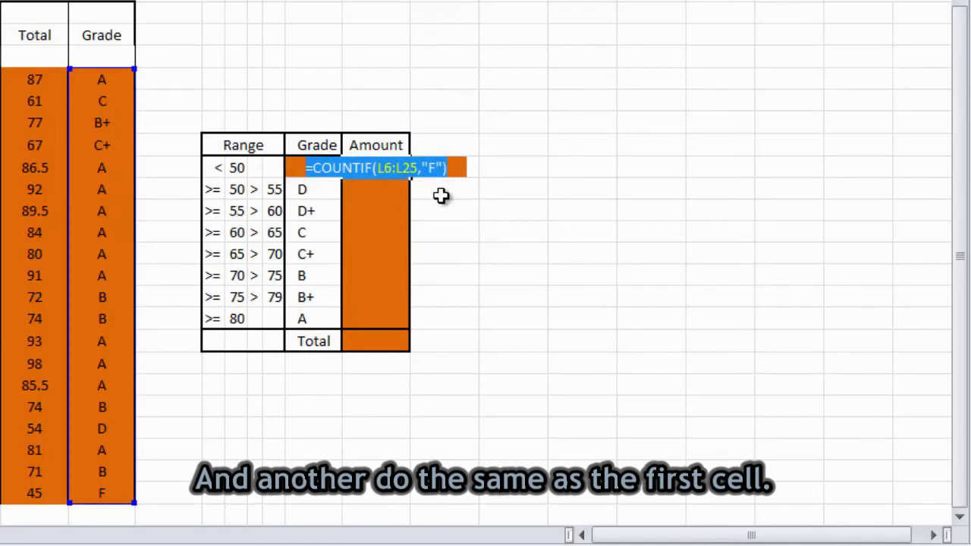
{"action": "key", "text": "ctrl+c"}
{"action": "key", "text": "Return"}
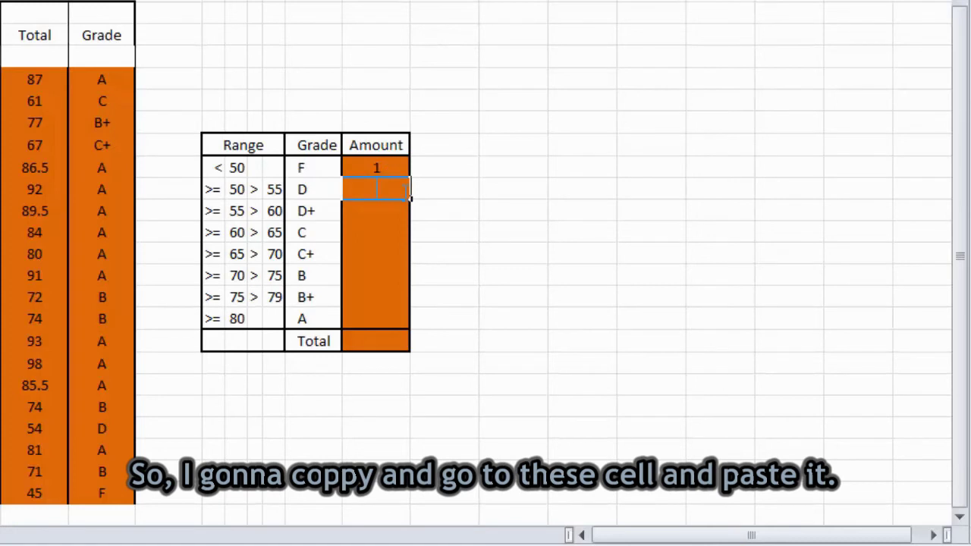
{"action": "key", "text": "ctrl+v"}
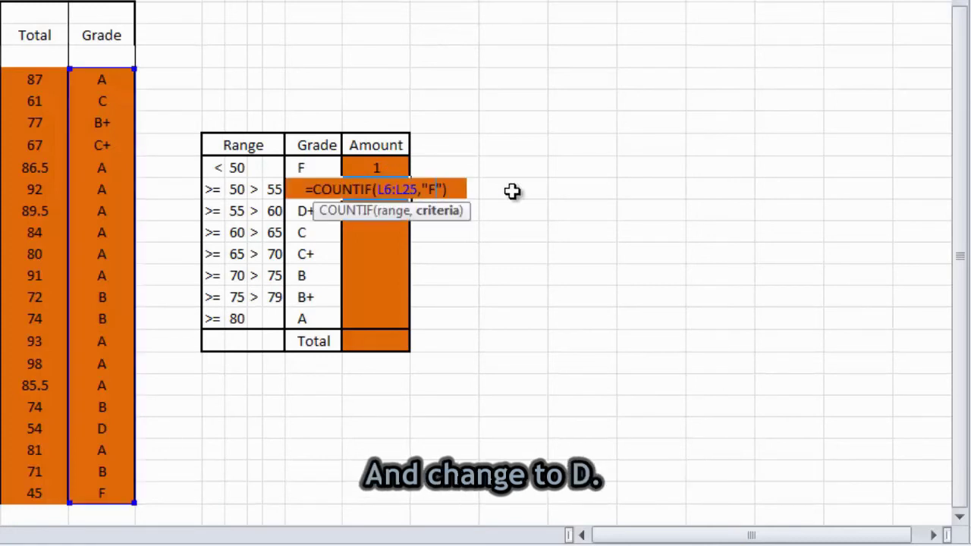
Change the criterion of the COUNTIF formula in S11 to "D" and enter it.
{"action": "key", "text": "Left"}
{"action": "key", "text": "Left"}
{"action": "key", "text": "BackSpace"}
{"action": "type", "text": "D"}
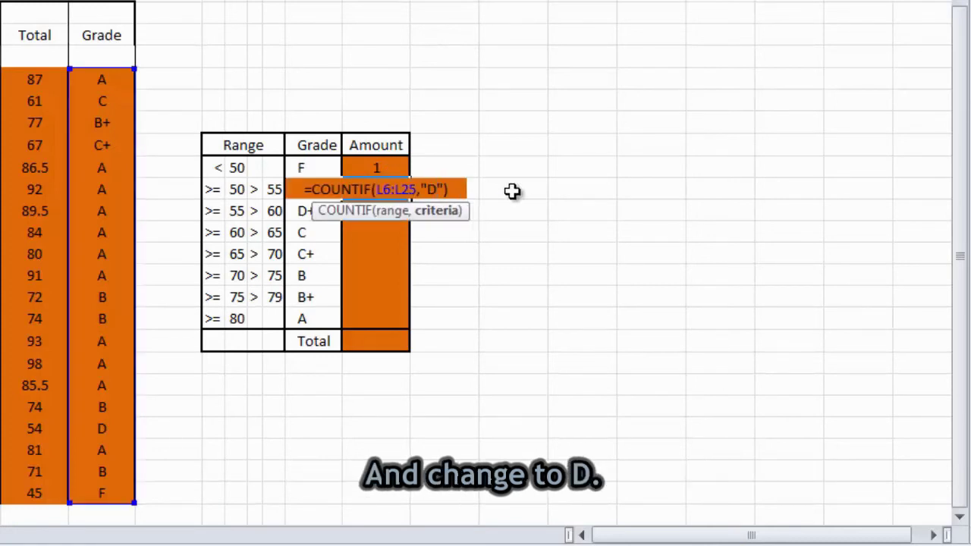
{"action": "key", "text": "Return"}
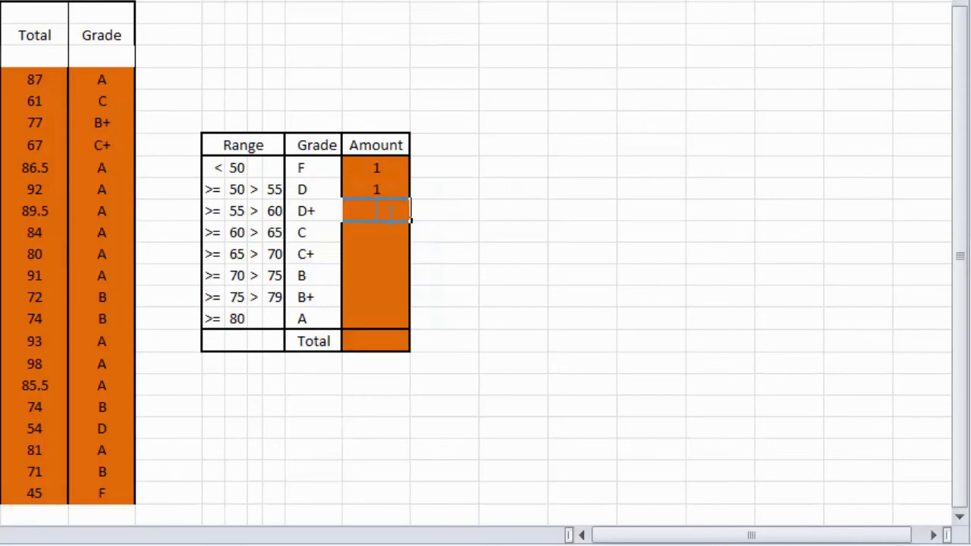
Fill the remaining Amount cells S12:S17 with COUNTIF formulas over L6:L25 using criteria "D+", "C", "C+", "B", "B+" and "A".
{"action": "key", "text": "ctrl+v"}
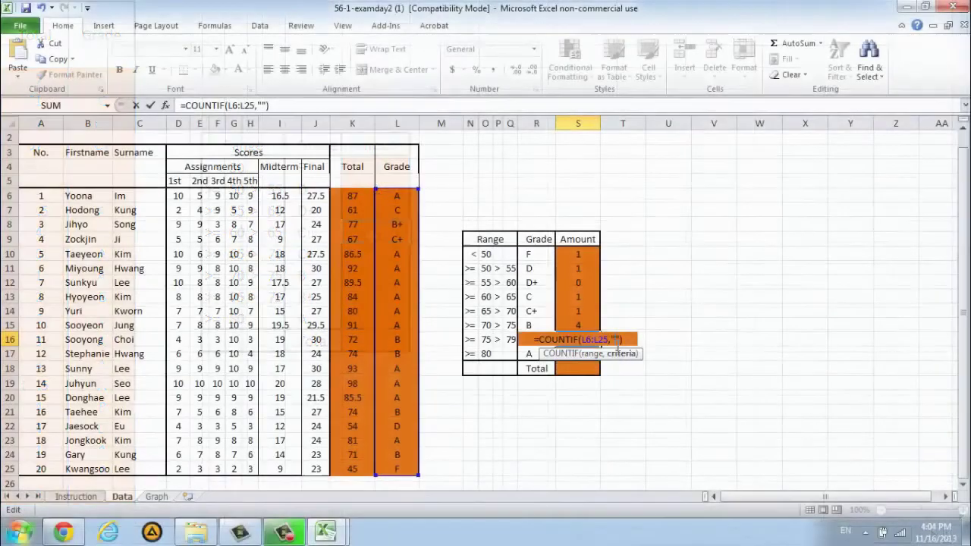
{"action": "key", "text": "Return"}
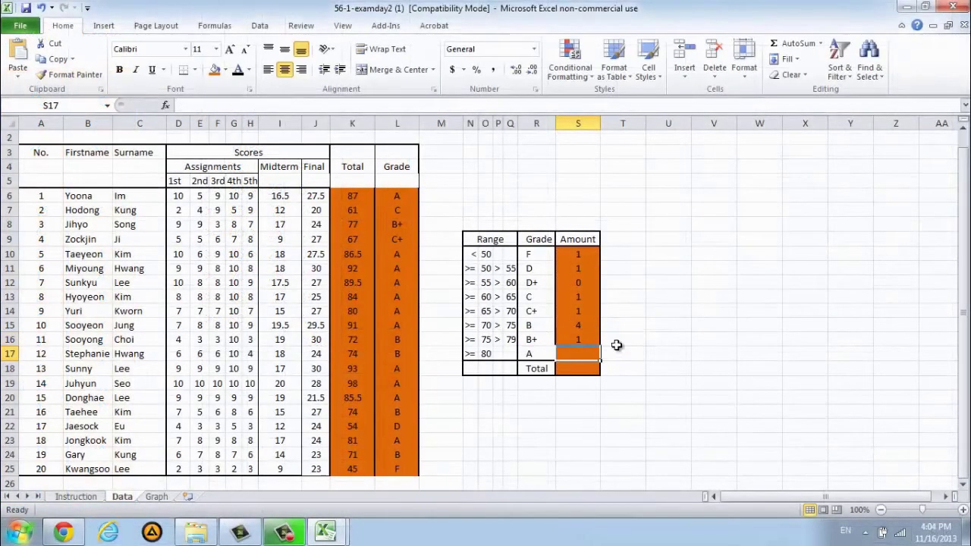
{"action": "key", "text": "ctrl+v"}
{"action": "type", "text": "A"}
{"action": "key", "text": "Return"}
{"action": "left_click", "coordinate": [668, 254]}
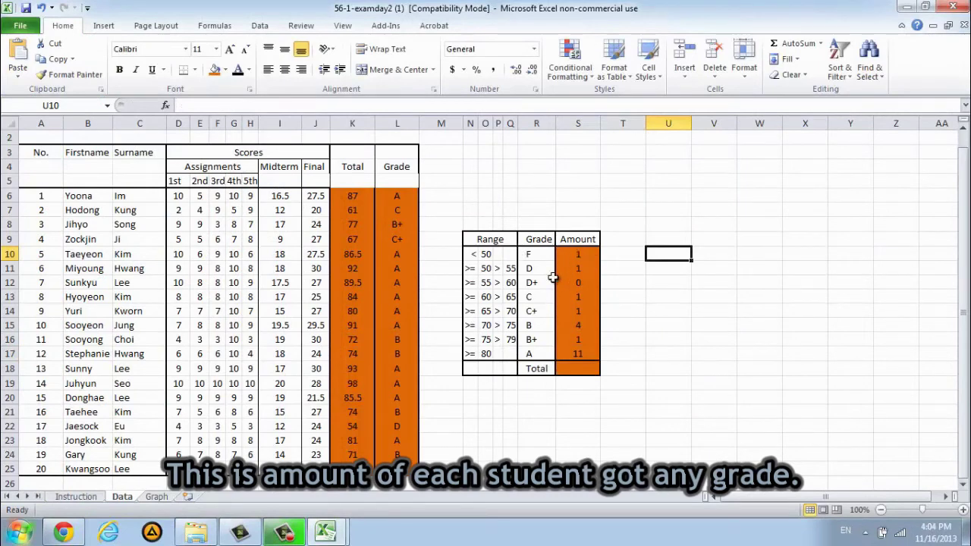
Total the grade counts in S18, the Total cell of the Amount column, with a SUM formula over S10:S17.
{"action": "left_click", "coordinate": [581, 257]}
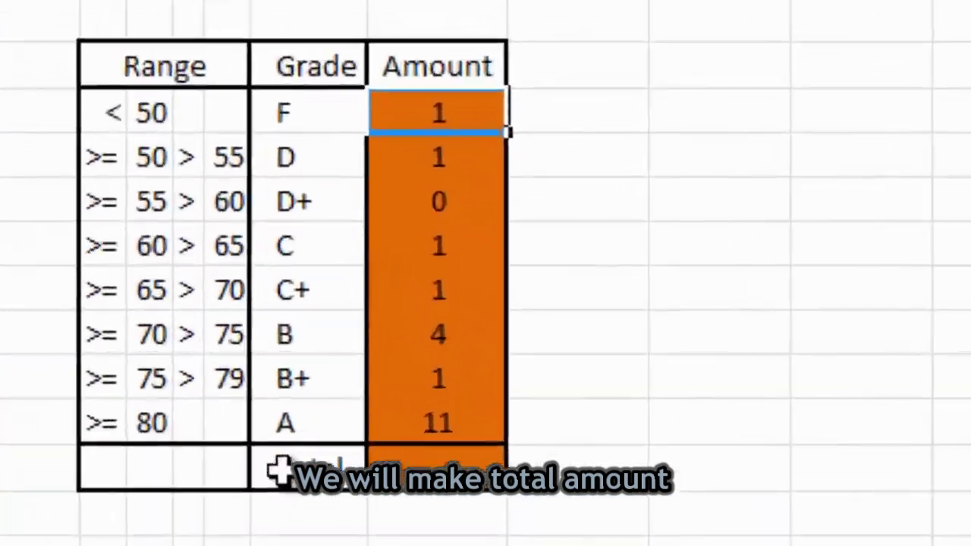
{"action": "left_click", "coordinate": [415, 468]}
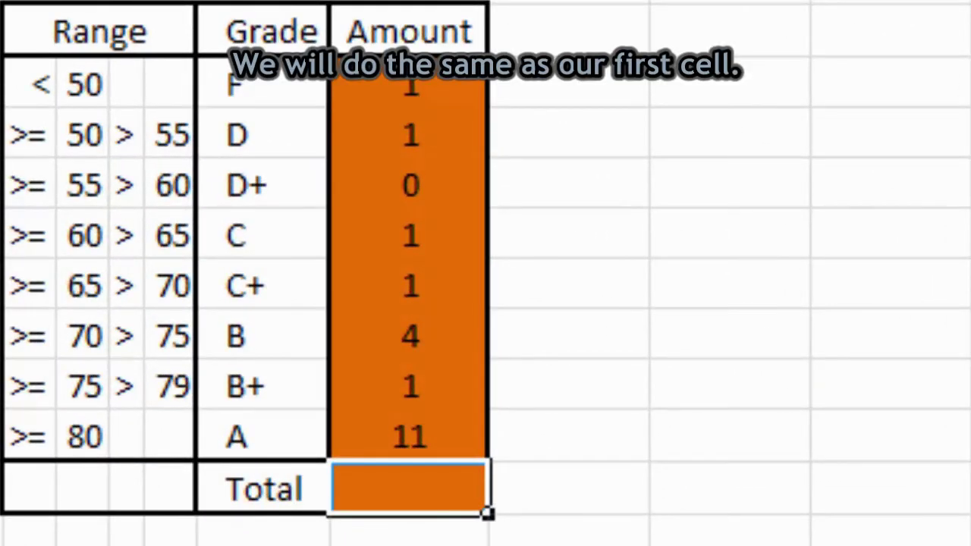
{"action": "left_click", "coordinate": [375, 478]}
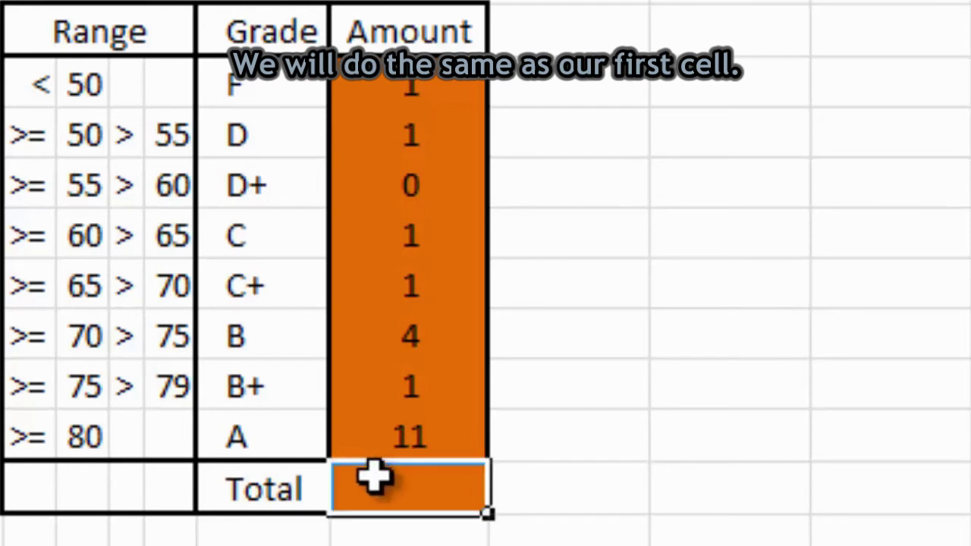
{"action": "type", "text": "="}
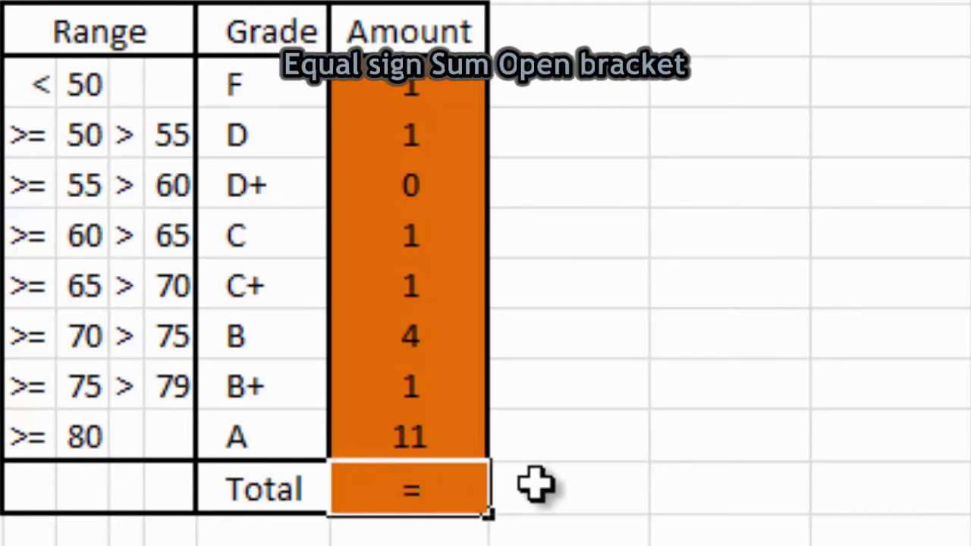
{"action": "type", "text": "SUM"}
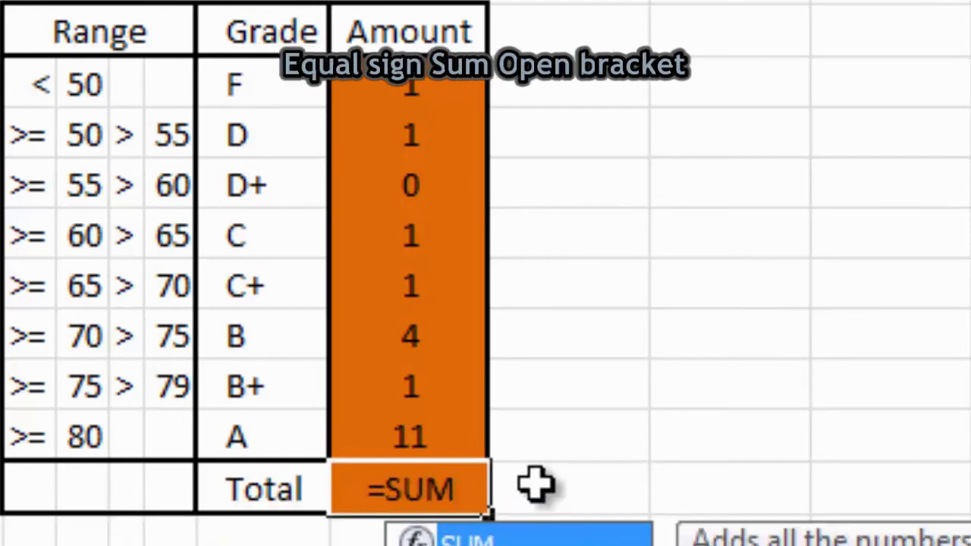
{"action": "type", "text": "("}
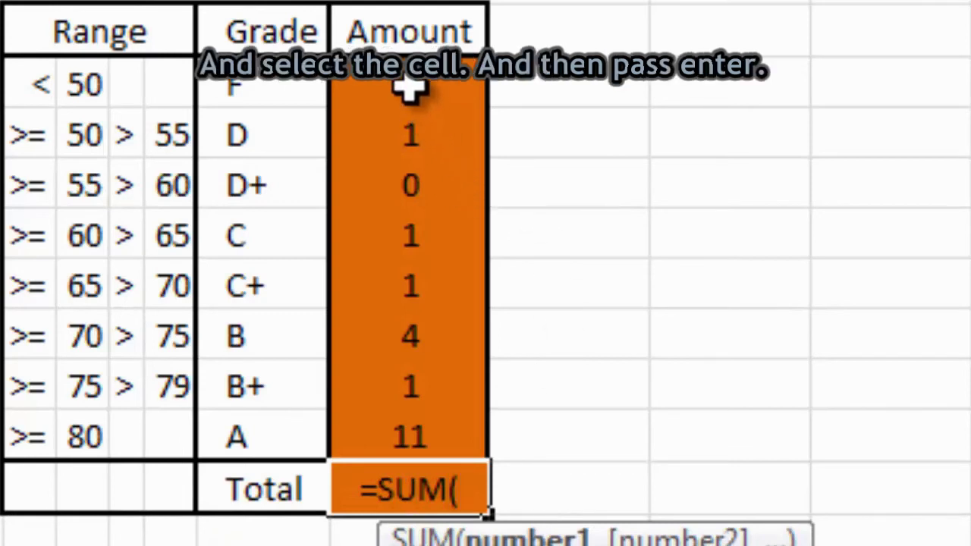
{"action": "left_click_drag", "start_coordinate": [410, 90], "coordinate": [377, 432]}
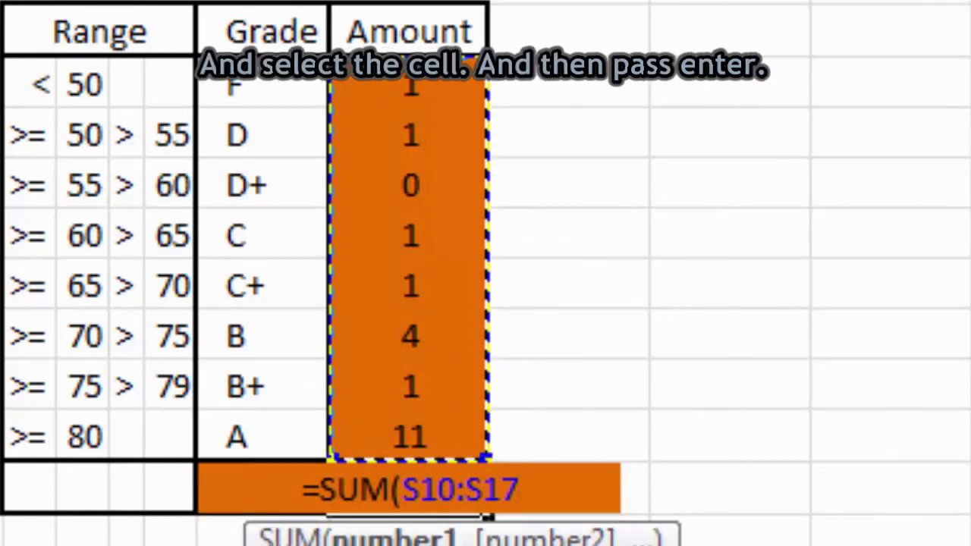
{"action": "key", "text": "Return"}
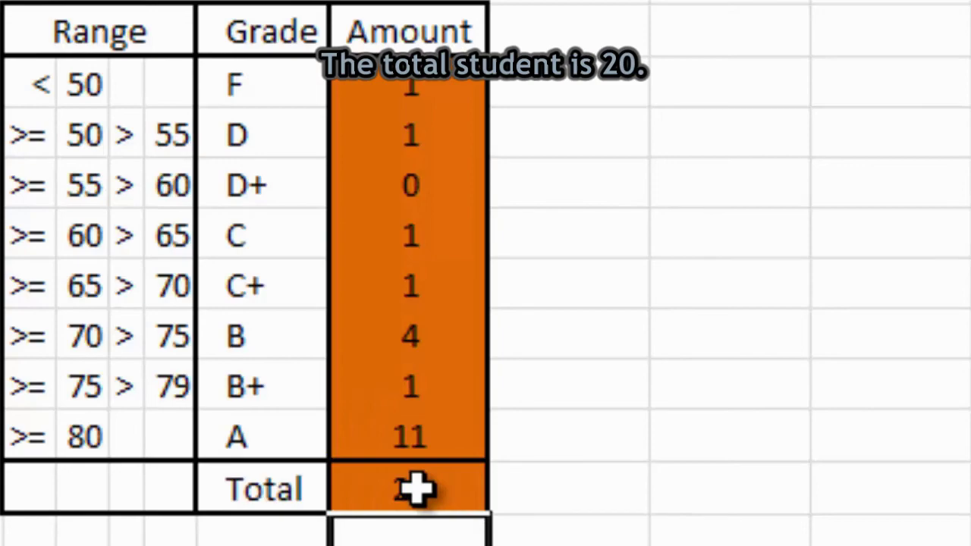
{"action": "left_click", "coordinate": [470, 496]}
Start a custom sort of the student data B6:L25 with Column K as the first sort key, by values from largest to smallest.
{"action": "scroll", "coordinate": [737, 488], "scroll_direction": "down", "scroll_amount": 1}
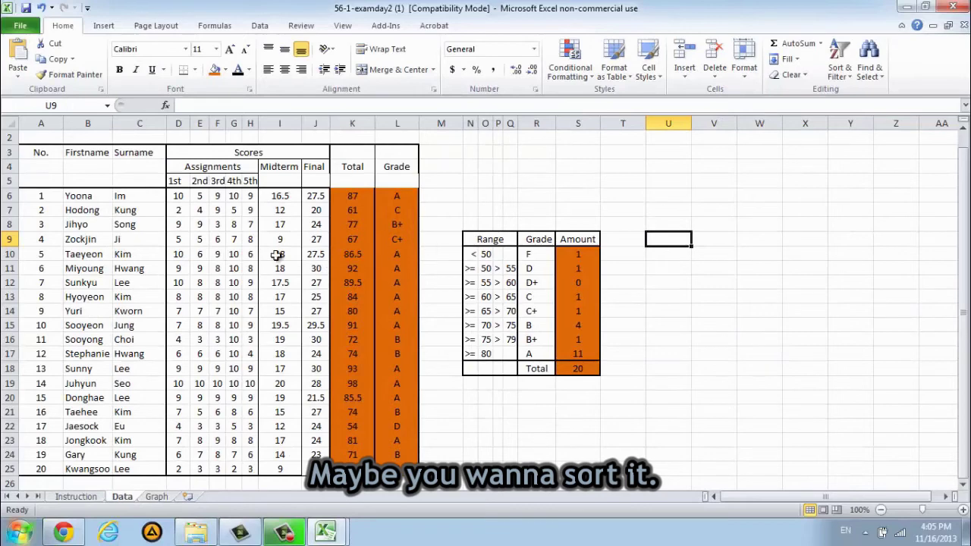
{"action": "left_click", "coordinate": [843, 64]}
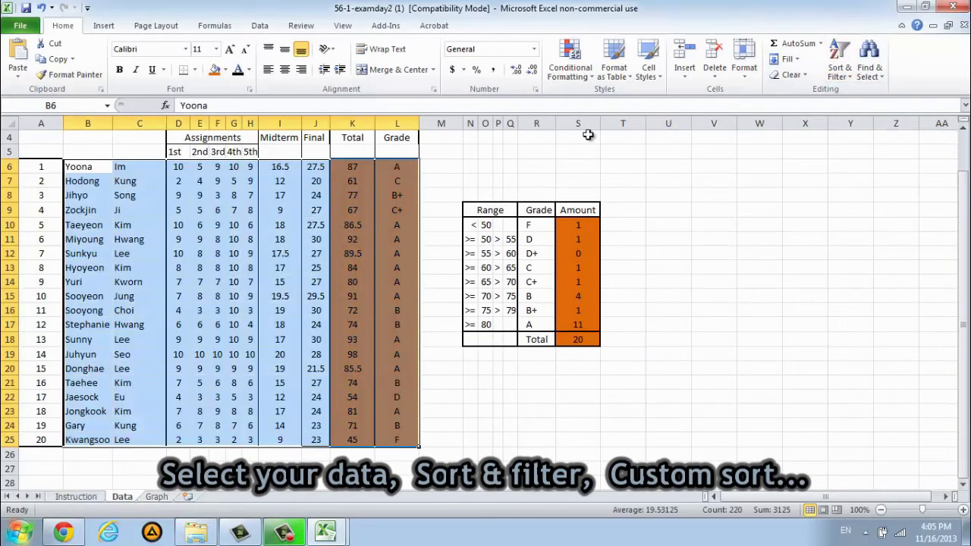
{"action": "left_click", "coordinate": [840, 69]}
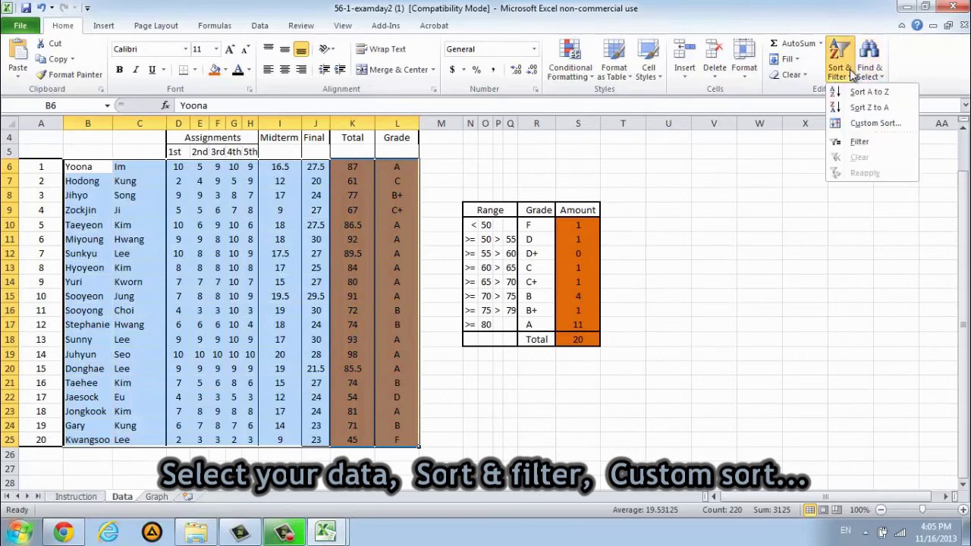
{"action": "left_click", "coordinate": [869, 124]}
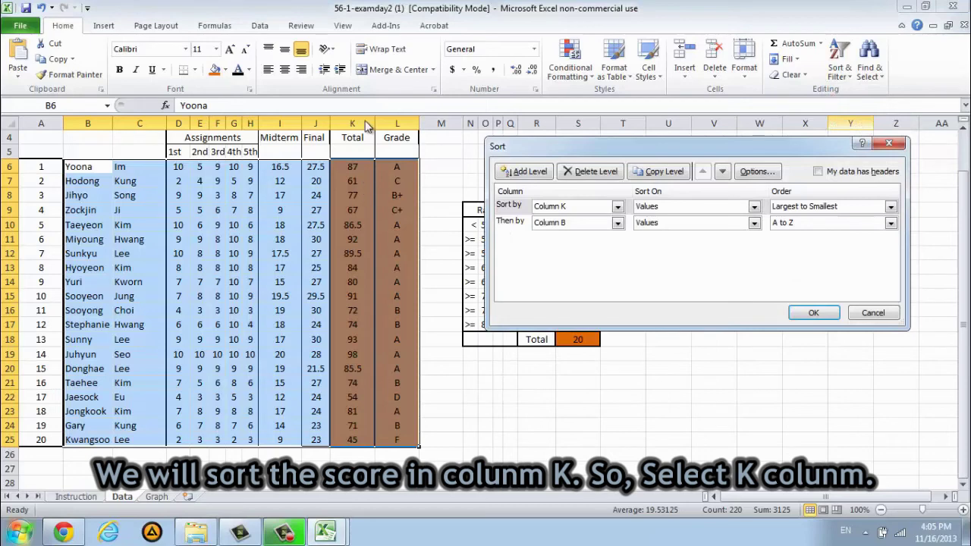
{"action": "left_click", "coordinate": [617, 207]}
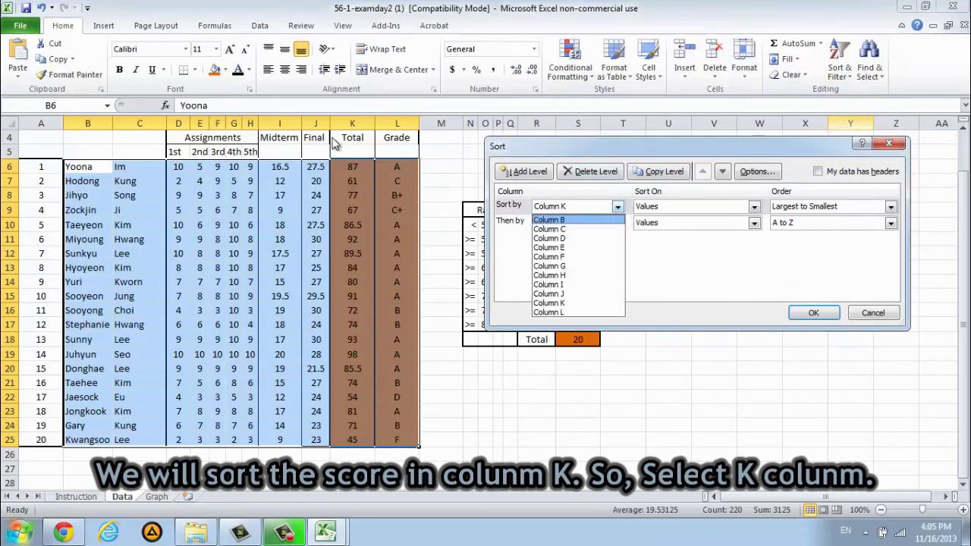
{"action": "left_click", "coordinate": [574, 303]}
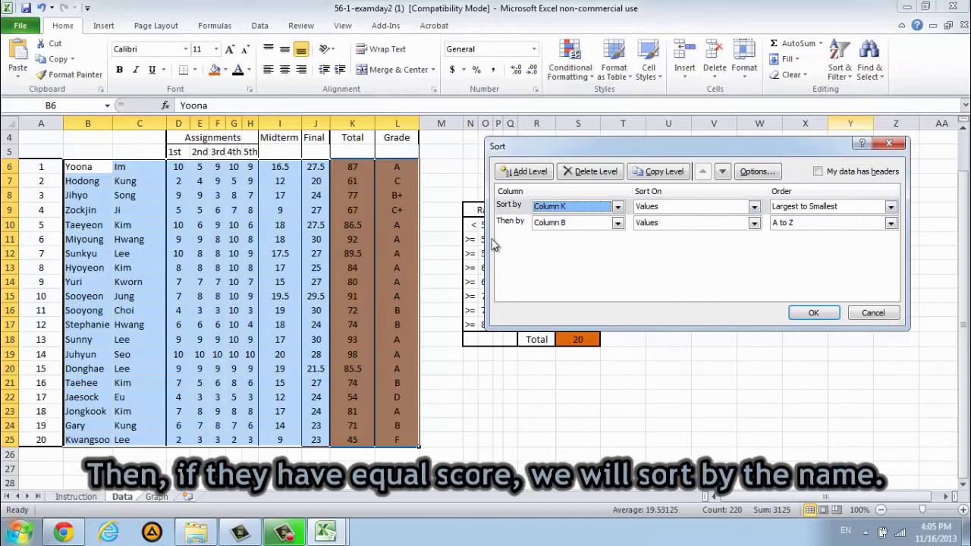
Set Column B as the second sort key in A to Z order and apply the sort.
{"action": "left_click", "coordinate": [512, 228]}
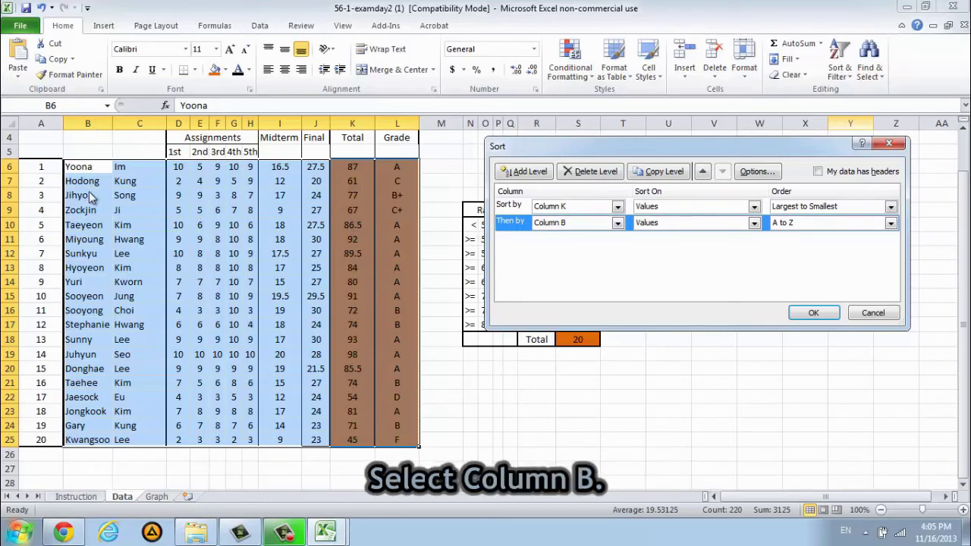
{"action": "left_click", "coordinate": [618, 223]}
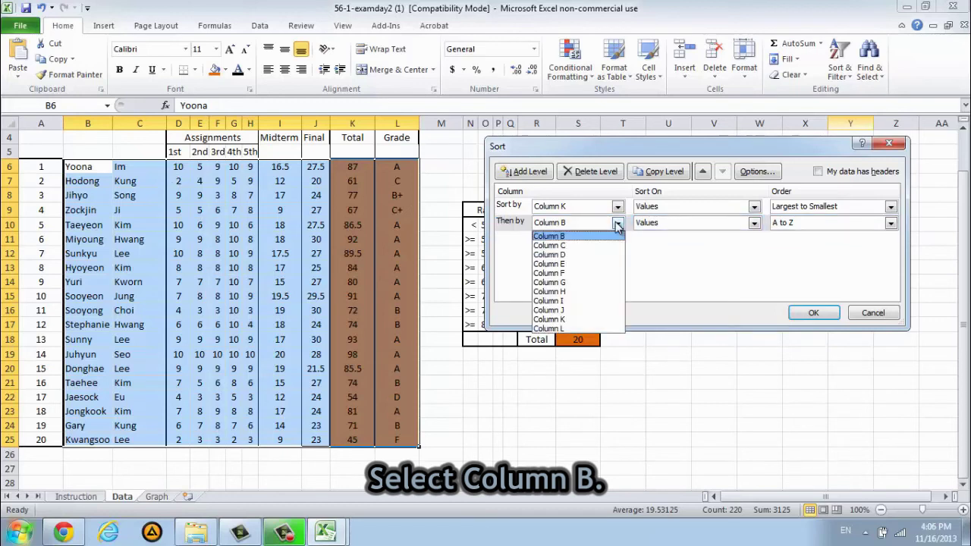
{"action": "left_click", "coordinate": [566, 251]}
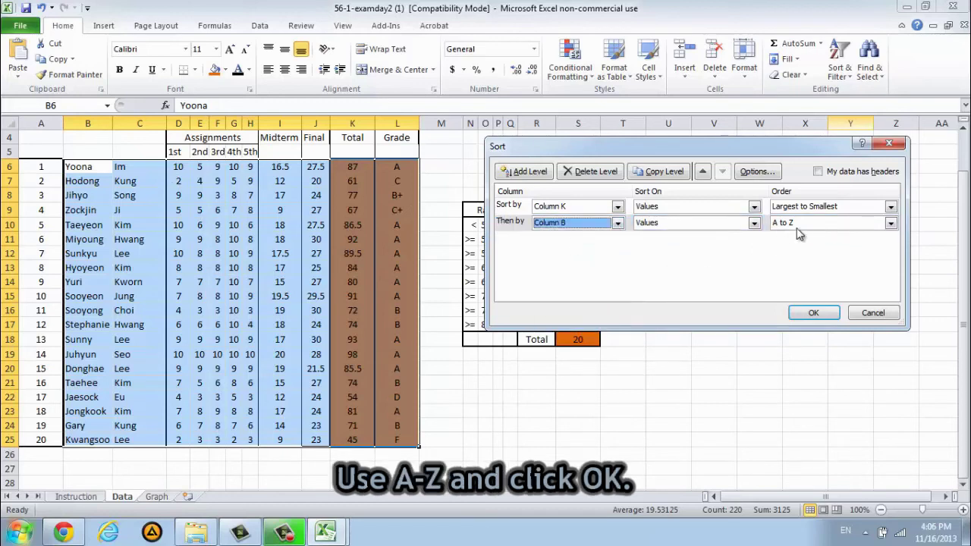
{"action": "left_click", "coordinate": [815, 313]}
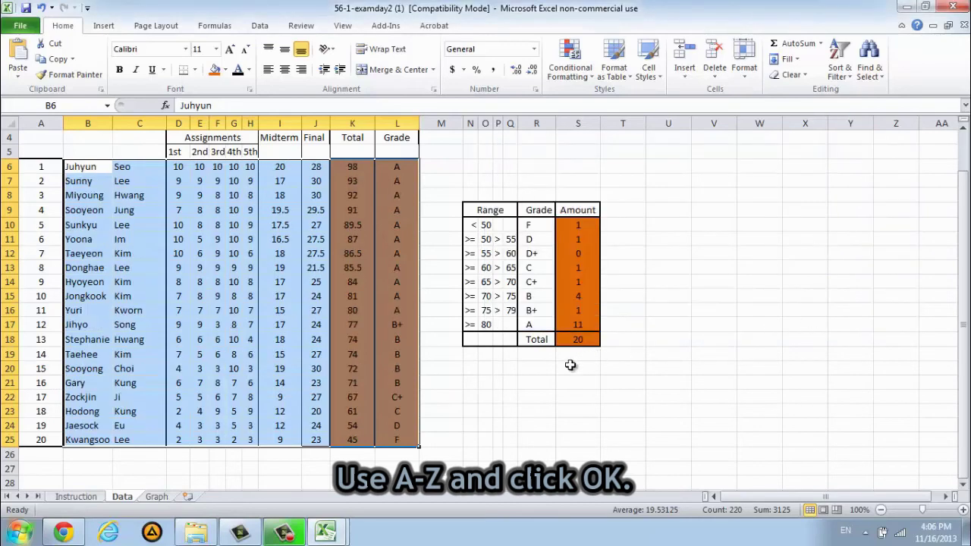
Examine the sorted totals in column K and the name order of the tied students in B18:K19.
{"action": "left_click", "coordinate": [360, 171]}
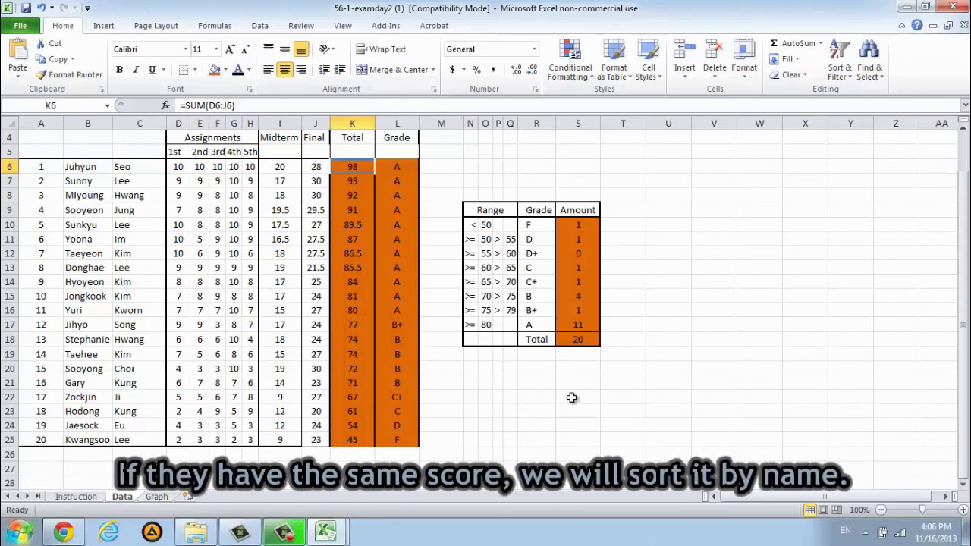
{"action": "left_click", "coordinate": [360, 341]}
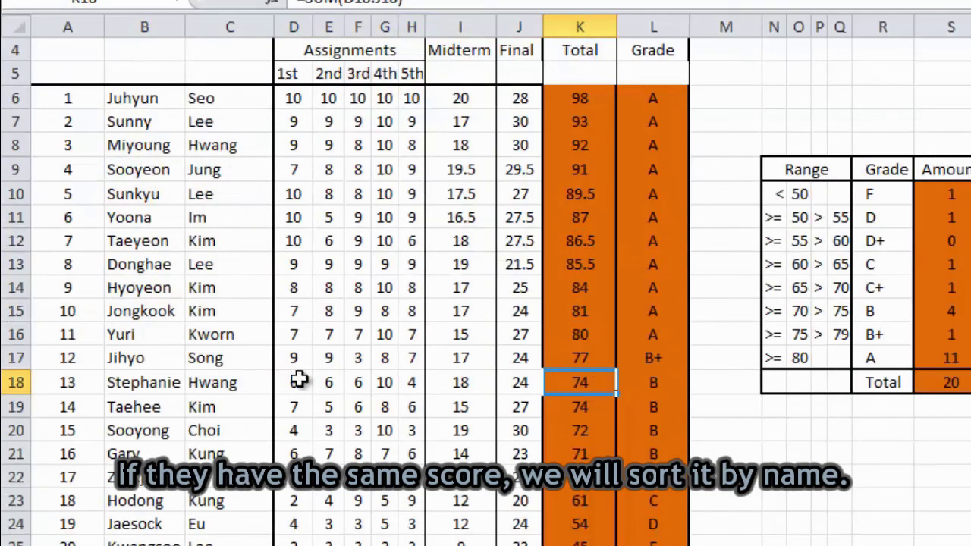
{"action": "left_click_drag", "start_coordinate": [173, 387], "coordinate": [569, 397]}
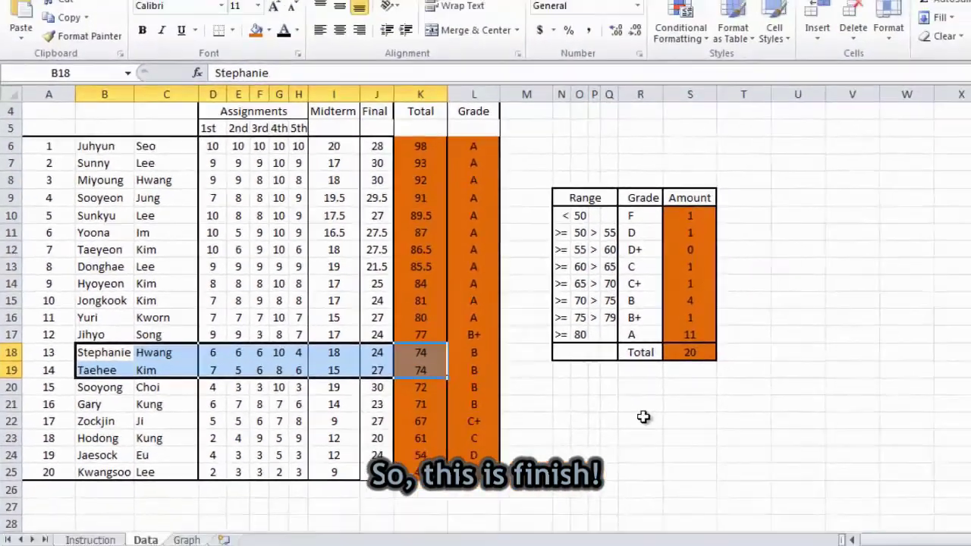
{"action": "left_click", "coordinate": [817, 460]}
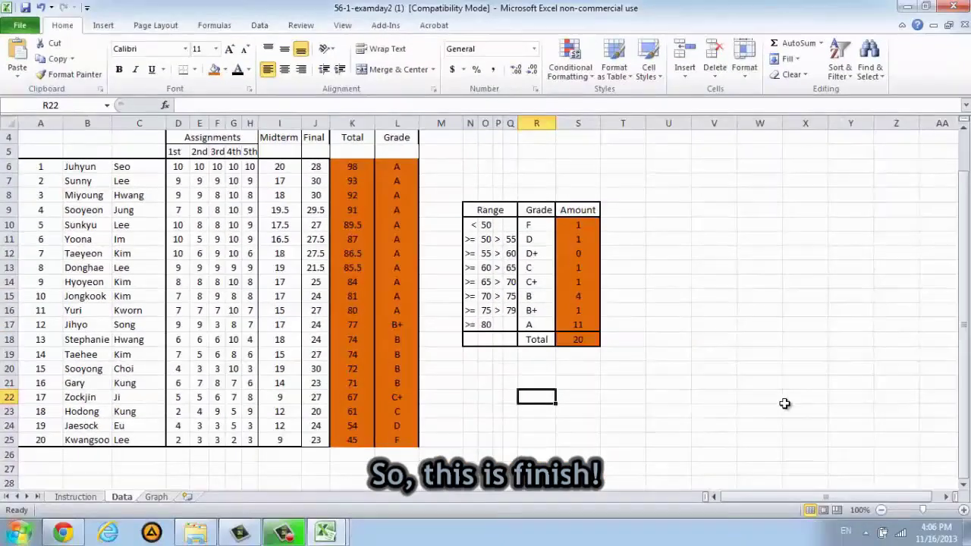